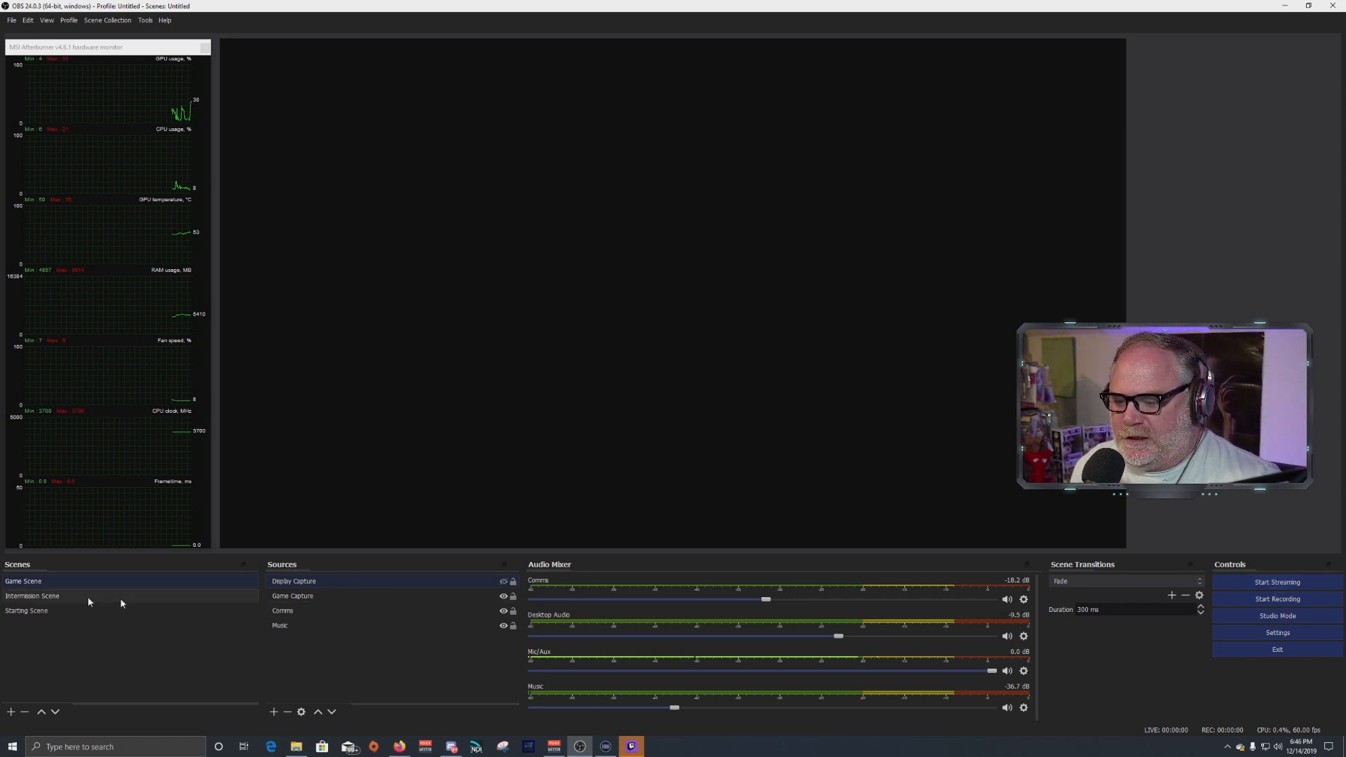
# Move Starting Scene to the first position in the scene list, above Game Scene and Intermission Scene
pyautogui.click(53, 596)
pyautogui.click(56, 580)
pyautogui.click(57, 595)
pyautogui.click(58, 611)
pyautogui.click(61, 596)
pyautogui.click(66, 582)
pyautogui.click(48, 611)
pyautogui.moveTo(47, 612); pyautogui.dragTo(67, 583)
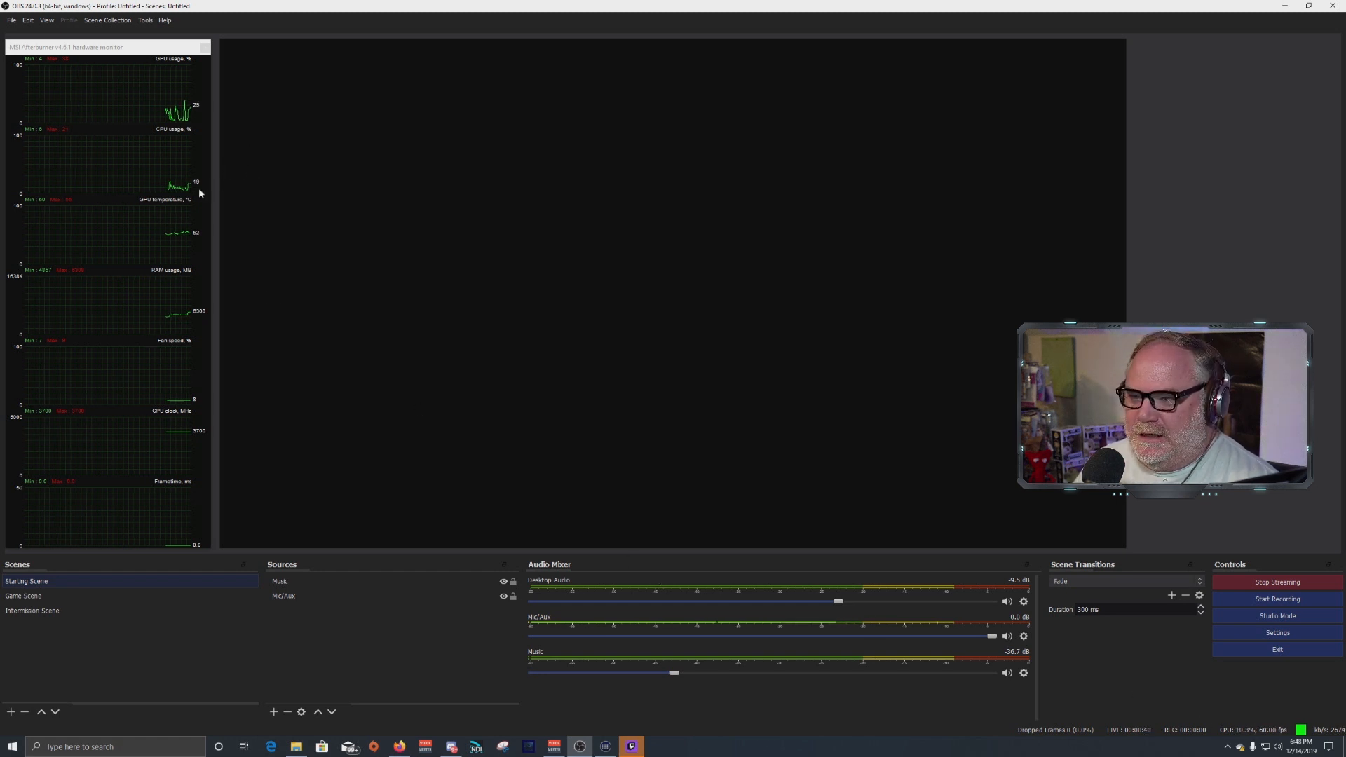
# Set the streaming encoder to NVIDIA NVENC H.264 (new) with 6000 Kbps bitrate, keyframe interval 2 and the Max Quality preset
pyautogui.moveTo(193, 187)
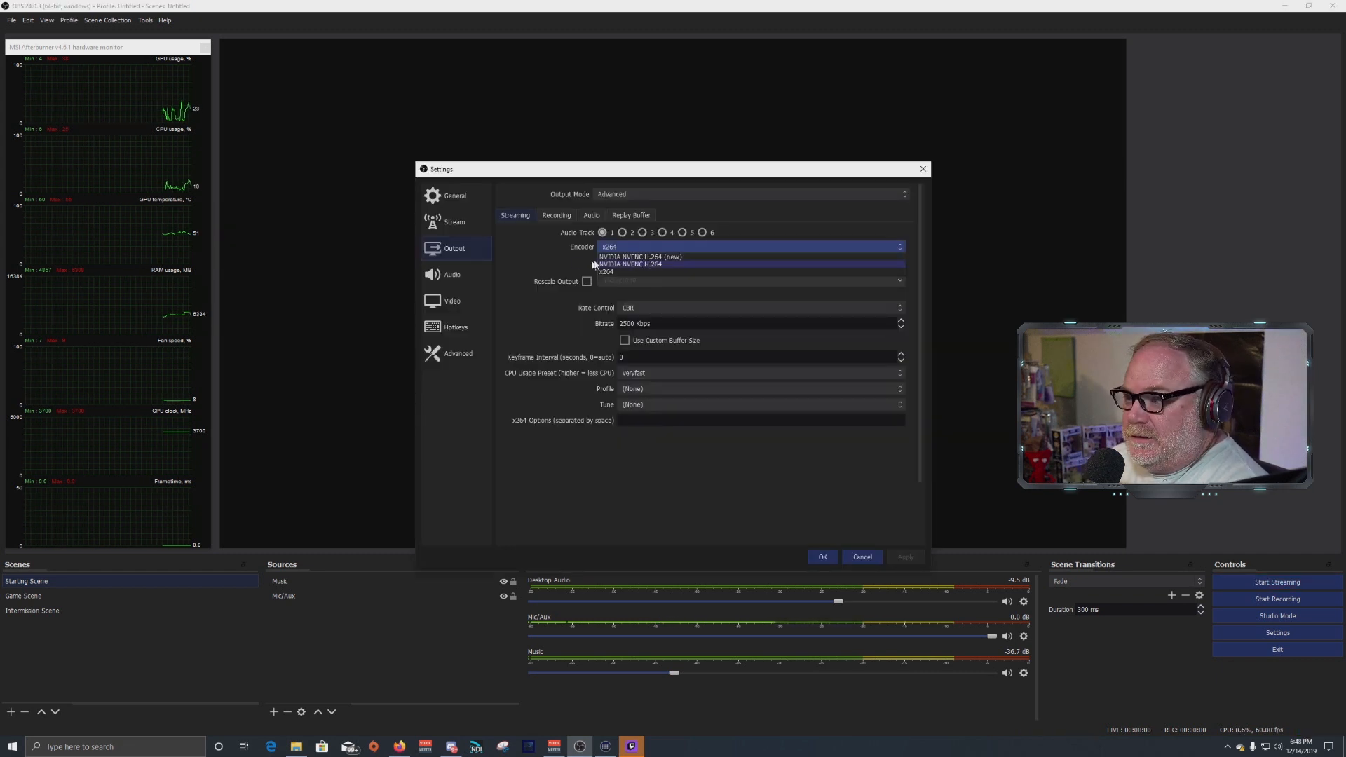
pyautogui.click(631, 258)
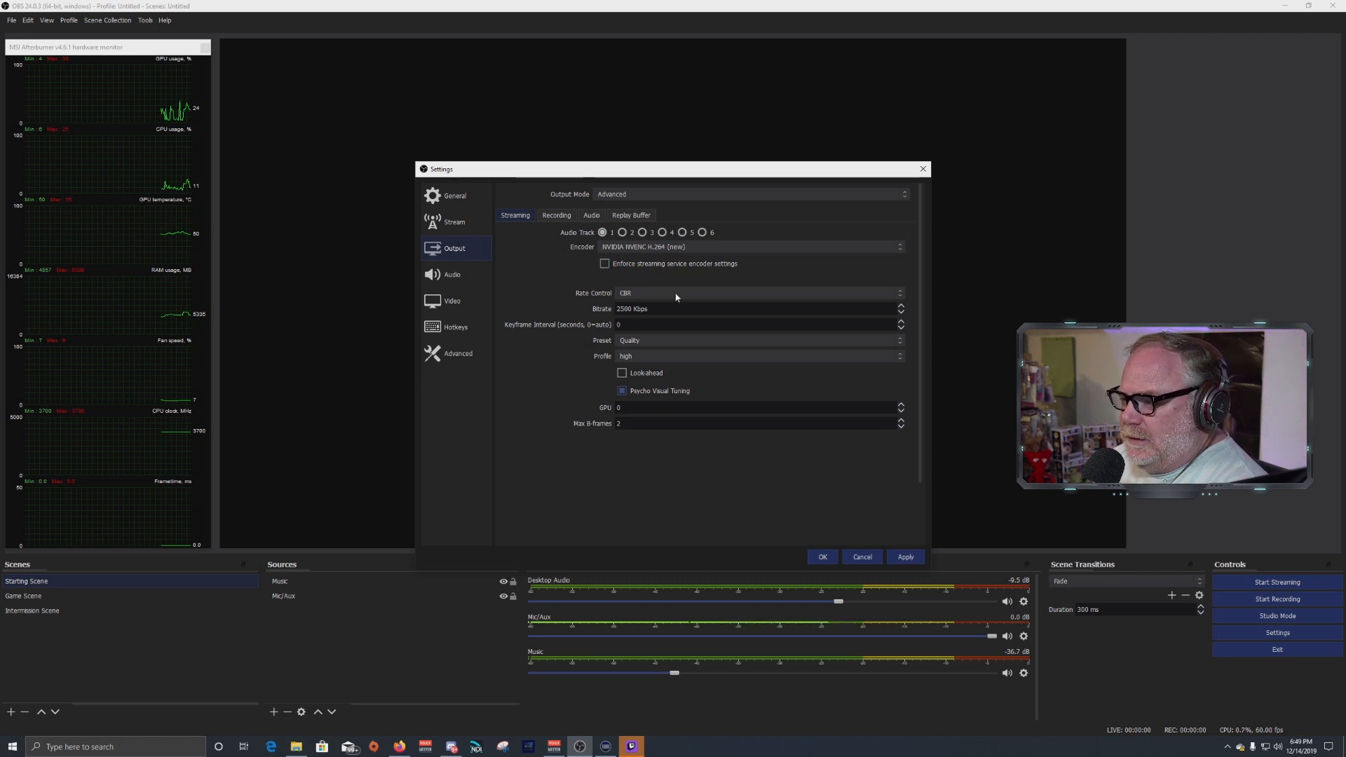
pyautogui.doubleClick(647, 309)
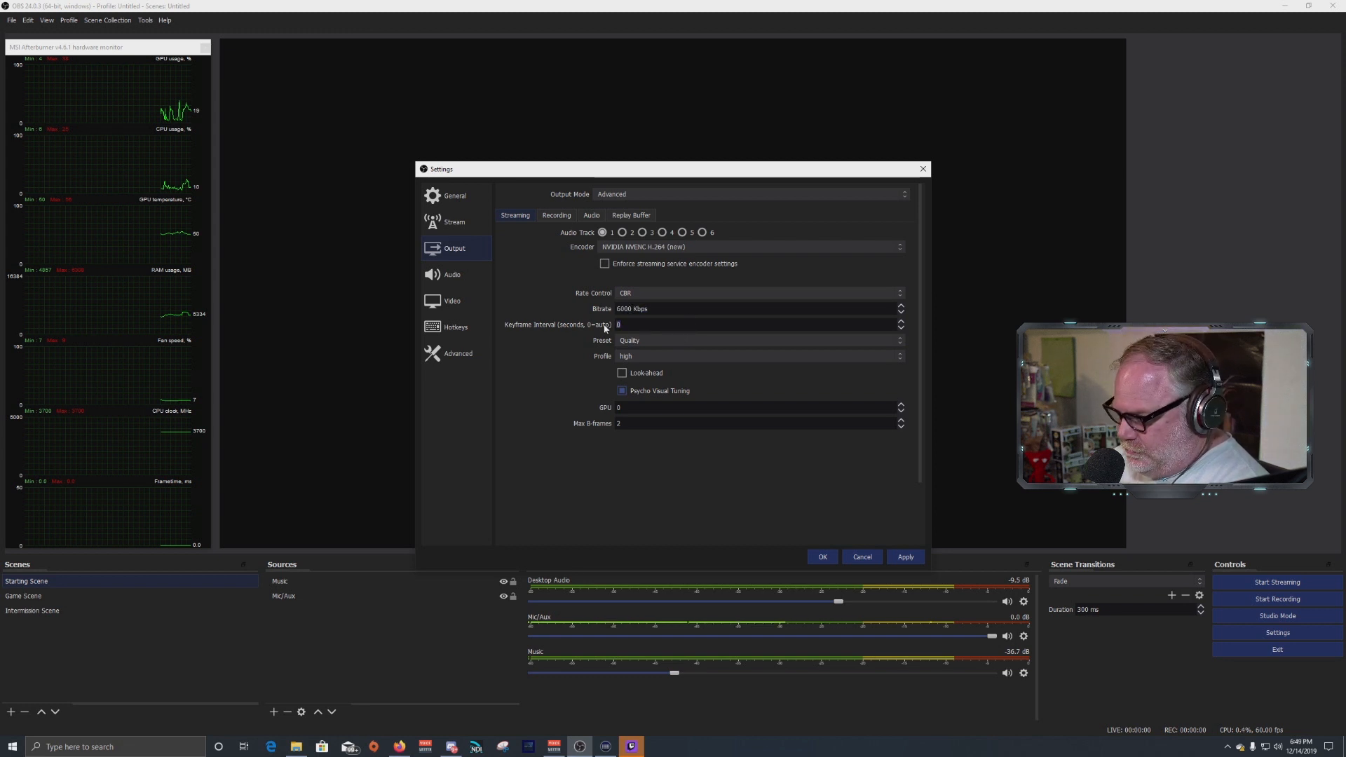
pyautogui.click(662, 340)
pyautogui.click(662, 349)
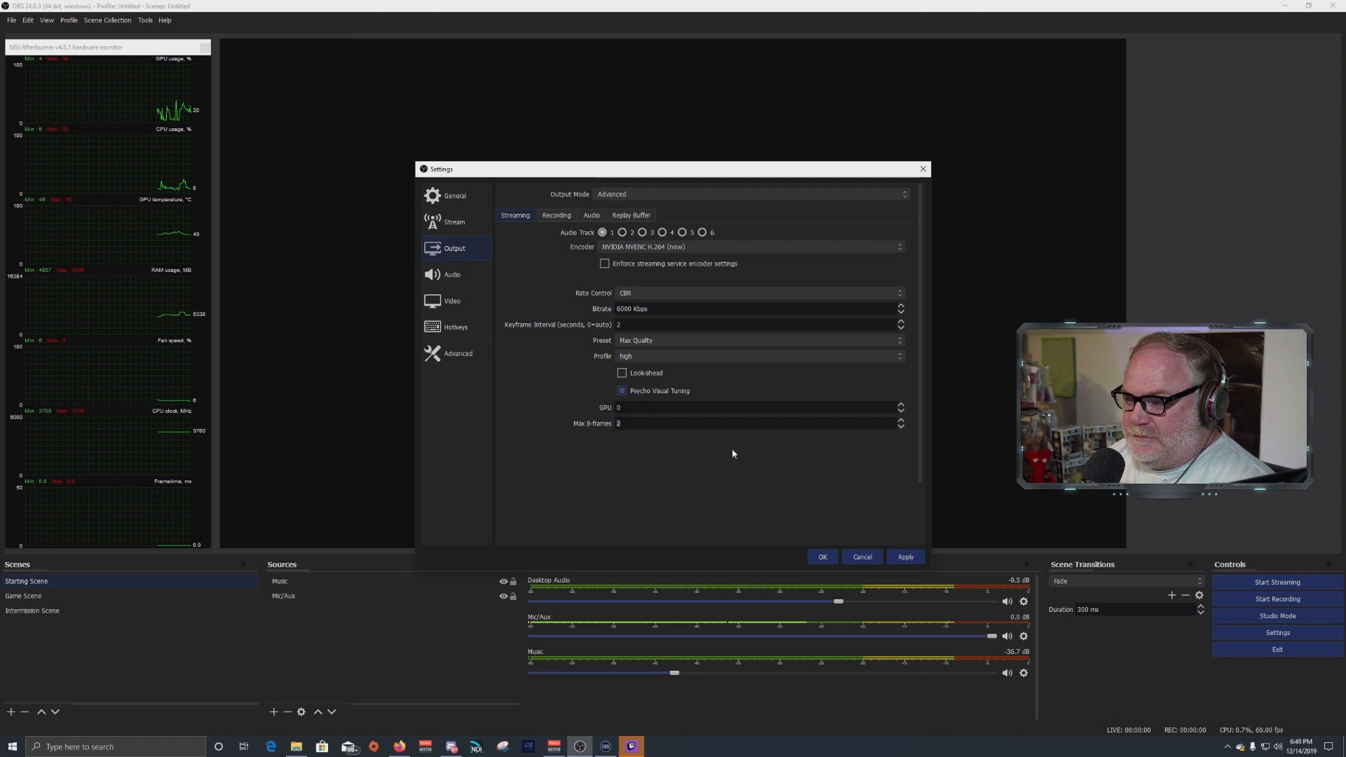
pyautogui.click(822, 556)
# Run a test stream with the NVENC encoder to check GPU and CPU usage, and stop it
pyautogui.click(1234, 581)
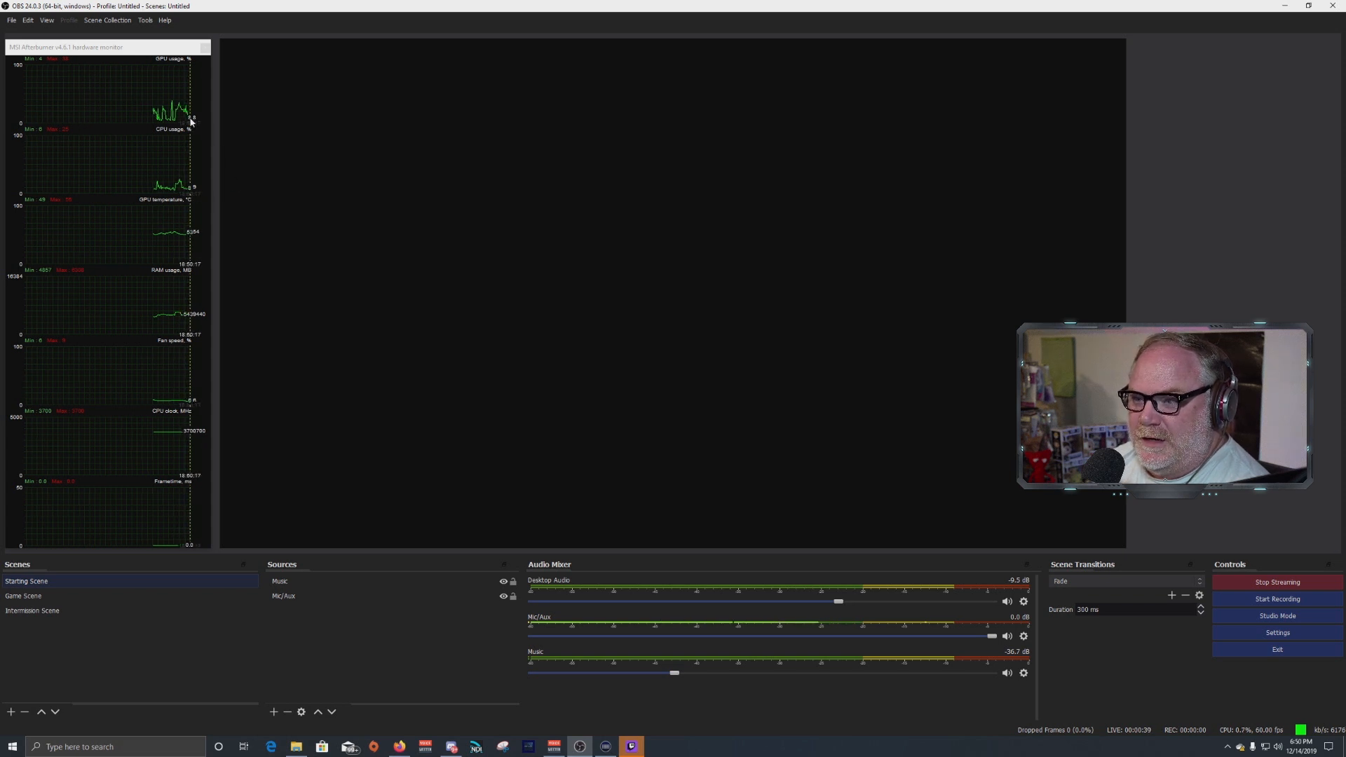
pyautogui.click(1265, 583)
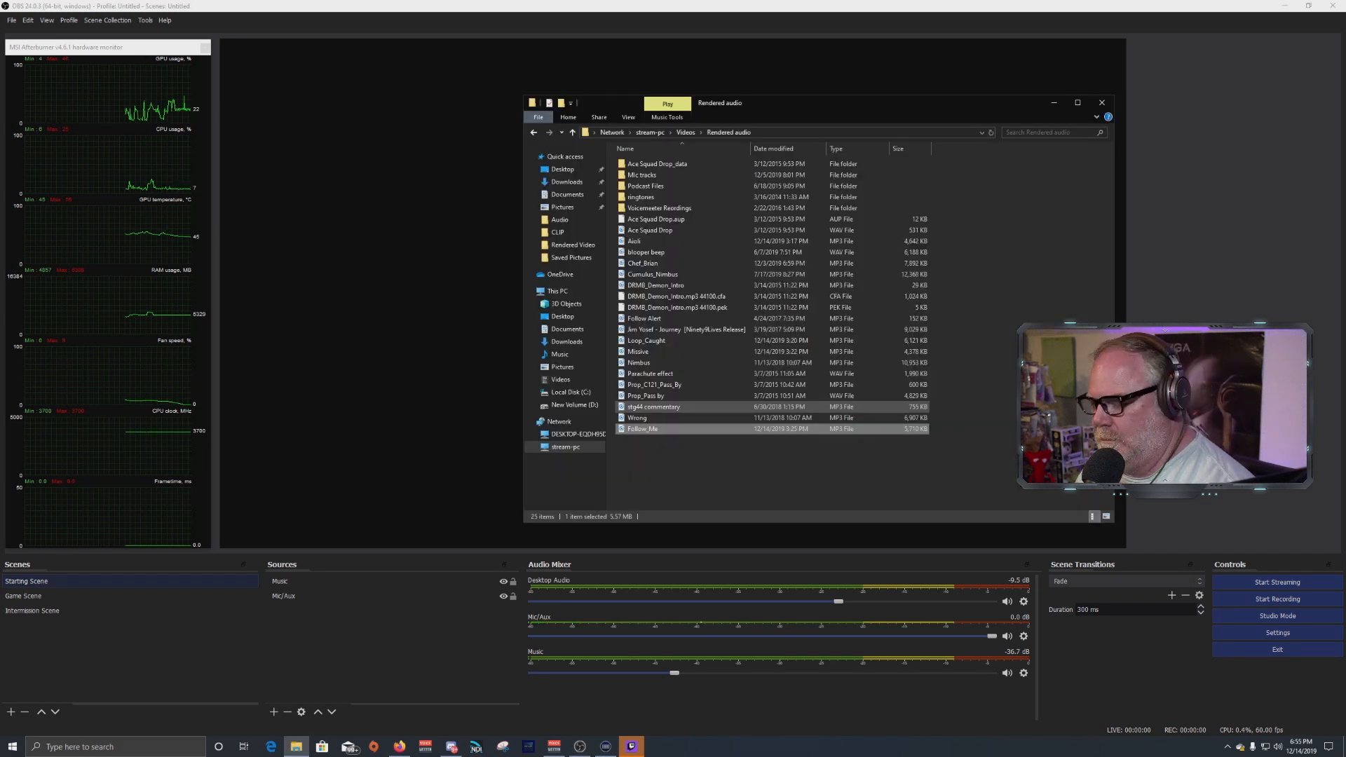
# Close the Rendered audio folder and add a media source named "Background local" to Starting Scene
pyautogui.click(1102, 103)
pyautogui.click(68, 22)
pyautogui.click(67, 22)
pyautogui.click(273, 712)
pyautogui.click(322, 608)
pyautogui.write('Background local')
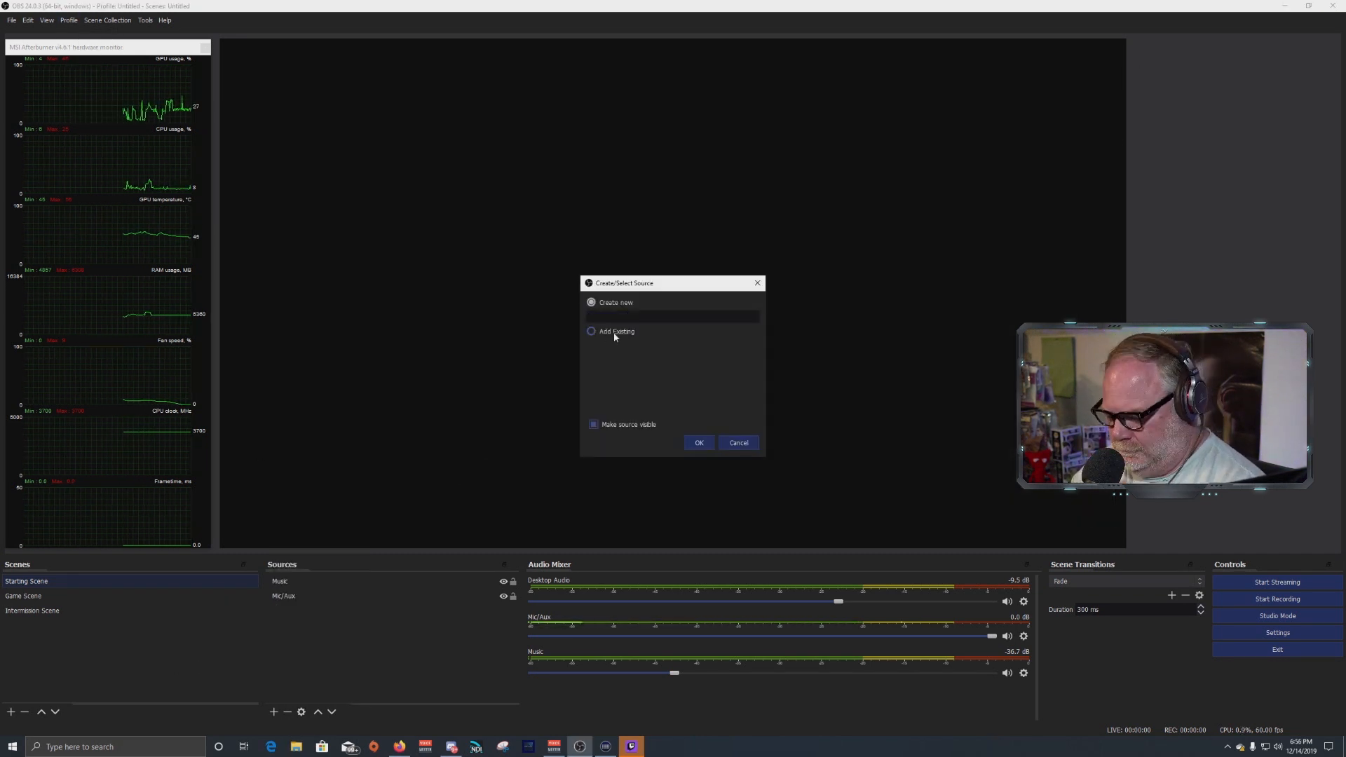
pyautogui.press('Return')
# Choose the Scene_StreamStarting video from the RedBlue Scenes folder as the local file of the Background local source
pyautogui.click(828, 439)
pyautogui.click(531, 334)
pyautogui.doubleClick(637, 260)
pyautogui.click(643, 155)
pyautogui.doubleClick(657, 262)
pyautogui.doubleClick(660, 281)
pyautogui.doubleClick(686, 275)
pyautogui.doubleClick(693, 215)
pyautogui.doubleClick(694, 215)
pyautogui.doubleClick(670, 226)
pyautogui.doubleClick(655, 233)
pyautogui.doubleClick(665, 257)
# Make the starting video loop and close when inactive, and choose its YUV color range
pyautogui.click(553, 457)
pyautogui.click(553, 528)
pyautogui.click(761, 560)
pyautogui.click(757, 583)
pyautogui.click(800, 610)
# Scale the Background local source to fill the whole canvas
pyautogui.rightClick(760, 368)
pyautogui.moveTo(817, 590)
pyautogui.click(922, 704)
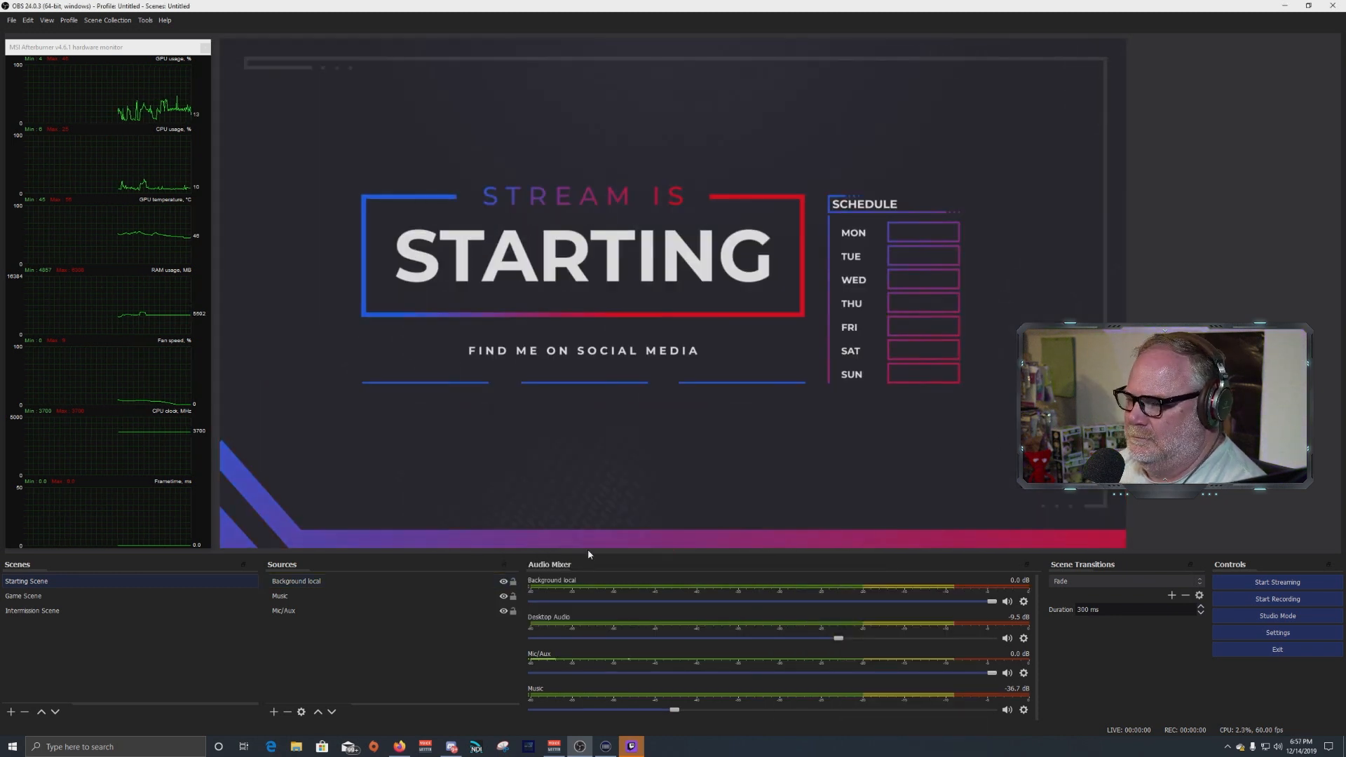
# Add a media source named "Cam Frame Local" to Game Scene
pyautogui.click(77, 596)
pyautogui.click(271, 712)
pyautogui.click(300, 613)
pyautogui.write('Cam Frame Local')
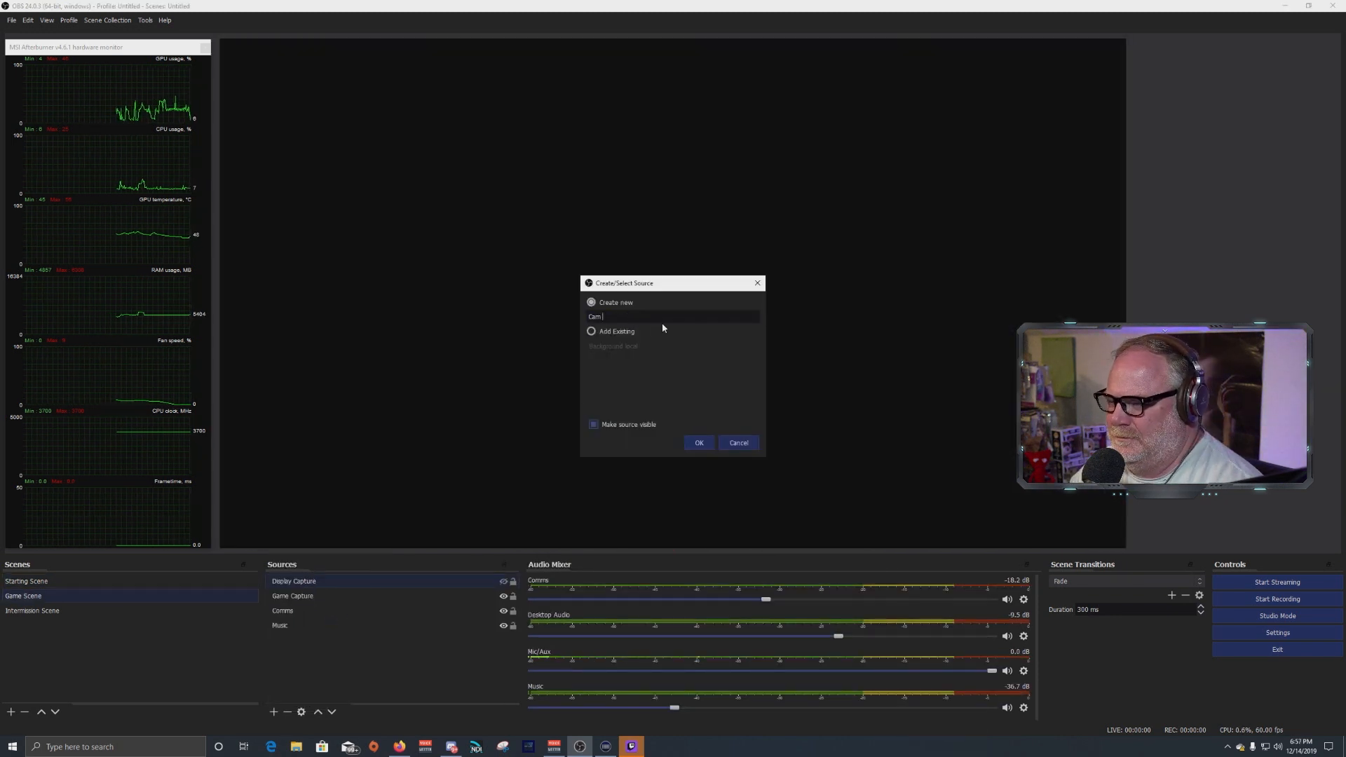
pyautogui.press('Return')
# Load the Webcam_16-9 file into the camera frame source, looping and closing the file when inactive
pyautogui.click(829, 438)
pyautogui.doubleClick(607, 259)
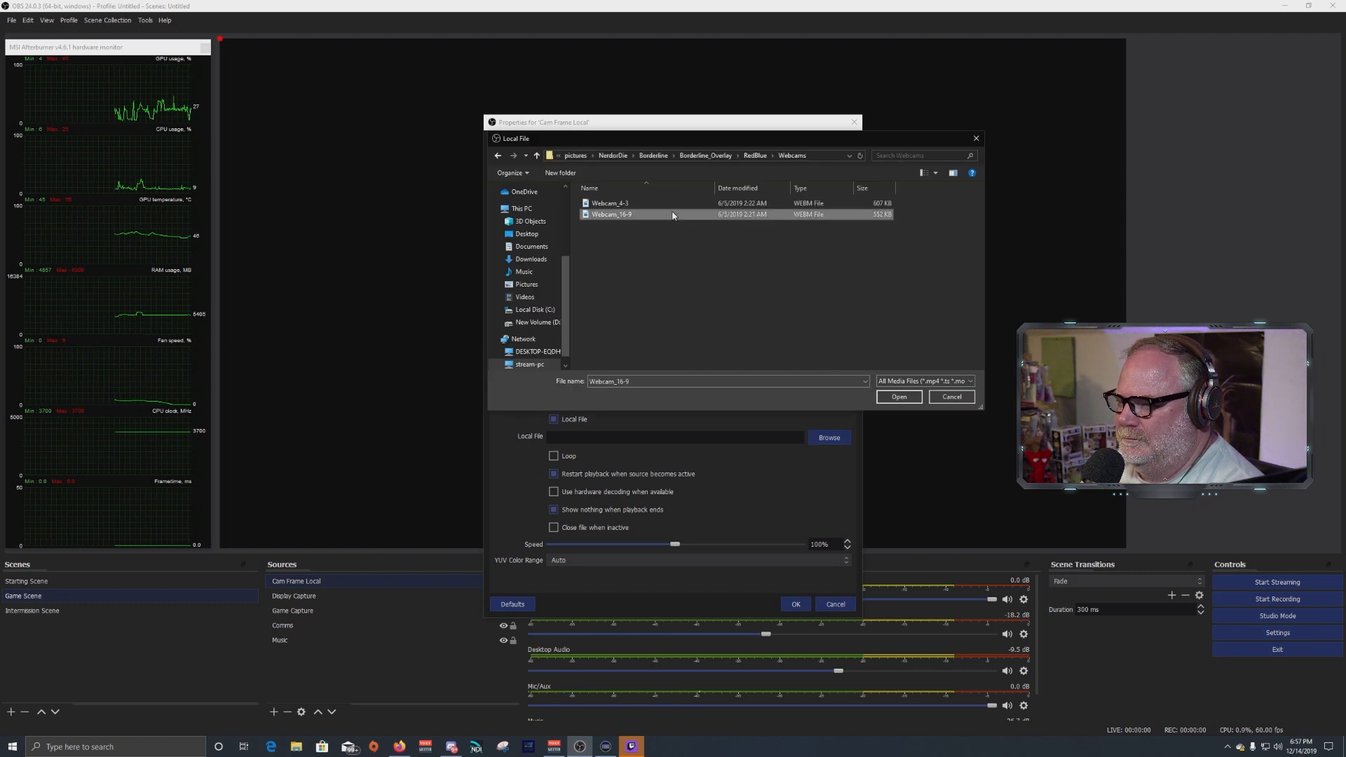
pyautogui.doubleClick(673, 216)
pyautogui.click(553, 456)
pyautogui.click(554, 528)
pyautogui.click(796, 604)
# Shrink the camera frame to about a quarter of the canvas width and place it near the canvas's right edge
pyautogui.moveTo(417, 161); pyautogui.dragTo(956, 313)
pyautogui.moveTo(762, 196); pyautogui.dragTo(872, 256)
pyautogui.moveTo(924, 261); pyautogui.dragTo(931, 246)
# Add a video capture device source named "C920" to Game Scene
pyautogui.click(273, 712)
pyautogui.click(309, 641)
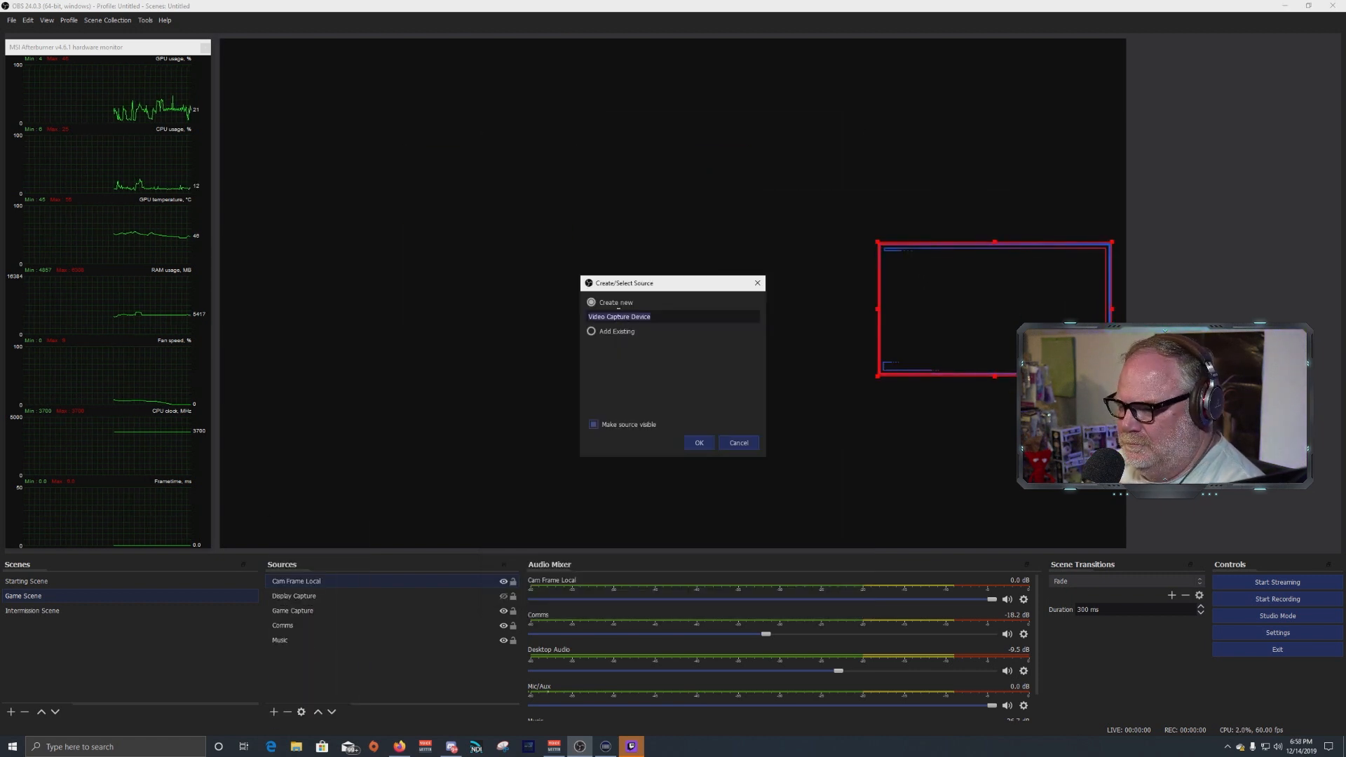
pyautogui.write('C920')
pyautogui.press('Return')
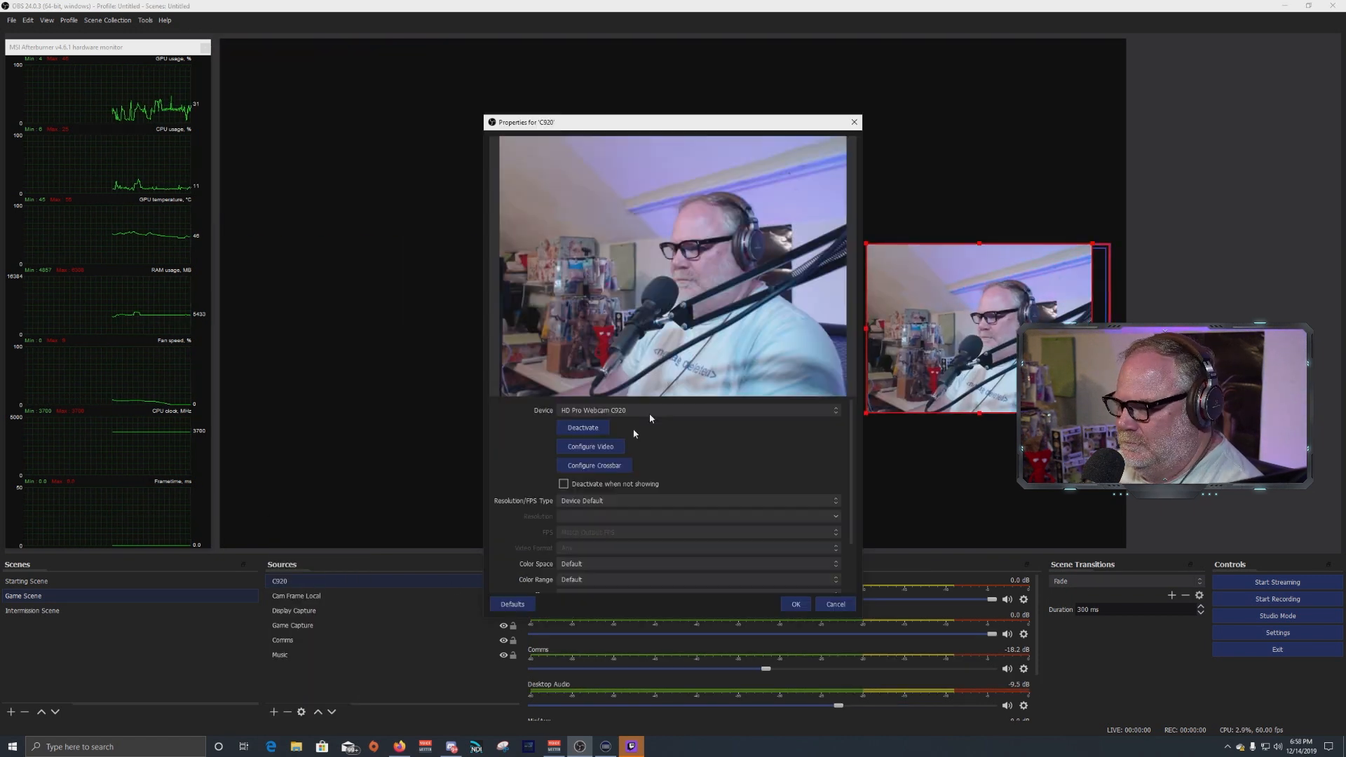
# Configure the C920 webcam with a custom 1280x720 resolution and Full color range
pyautogui.click(834, 533)
pyautogui.click(778, 565)
pyautogui.scroll(-3, 833, 550)
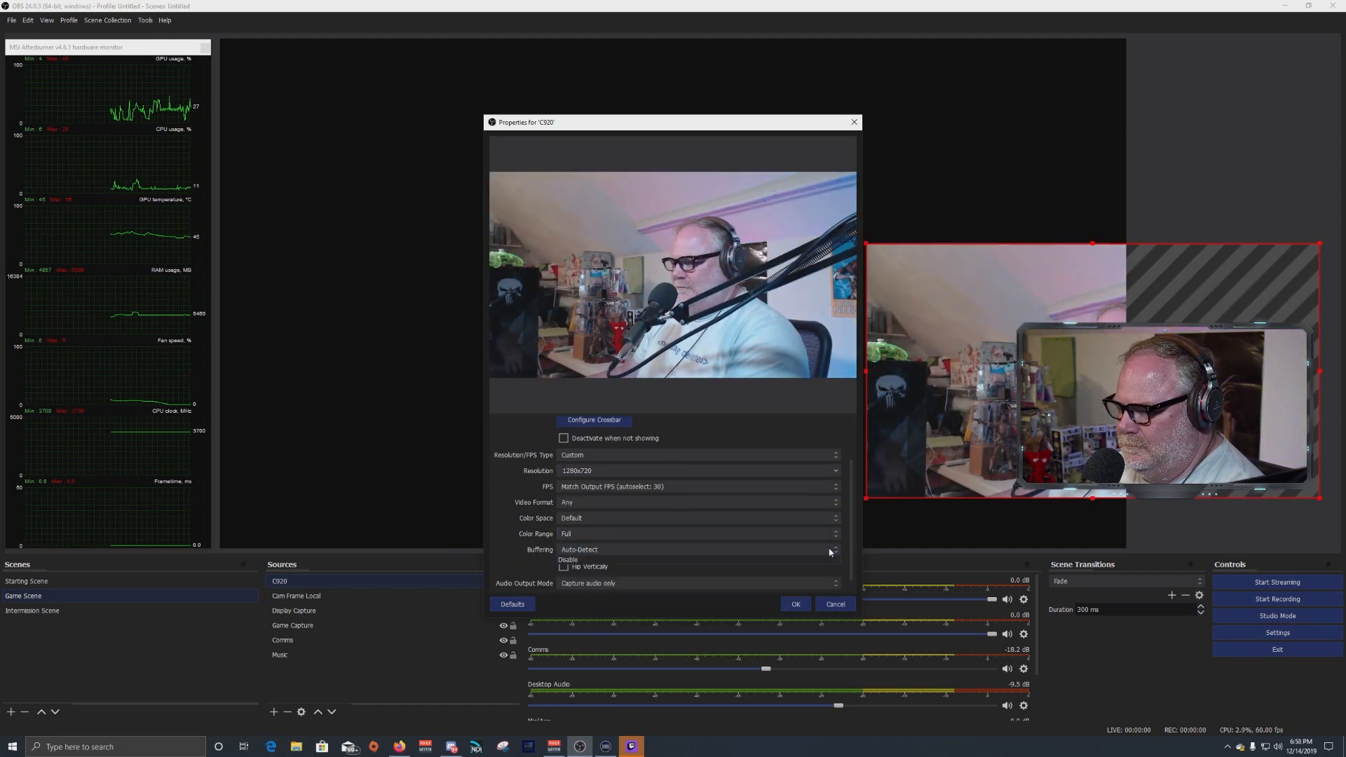
pyautogui.click(796, 604)
# Resize the C920 webcam image to fit inside the camera frame and order it beneath Cam Frame Local
pyautogui.moveTo(761, 392); pyautogui.dragTo(787, 332)
pyautogui.moveTo(658, 120); pyautogui.dragTo(879, 244)
pyautogui.moveTo(421, 582); pyautogui.dragTo(423, 607)
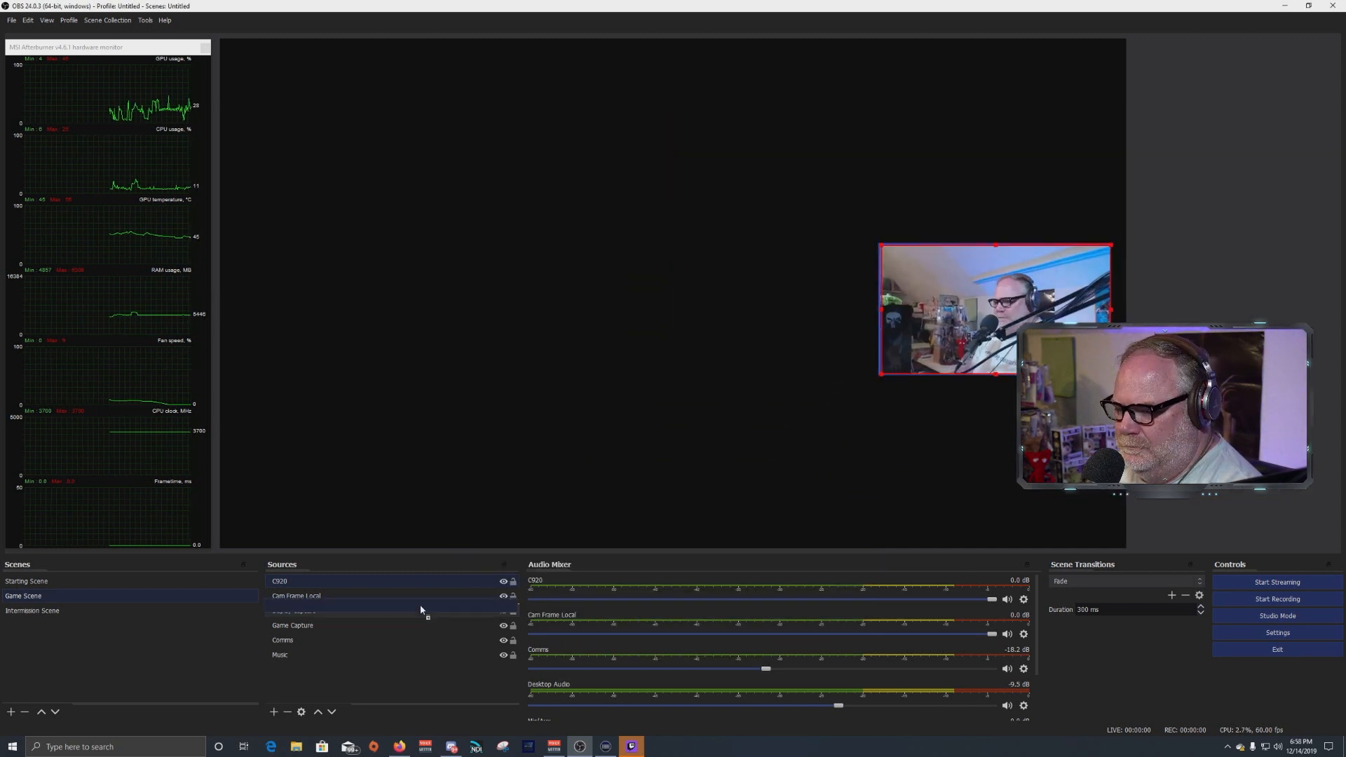
# Add a media source named "Intermission Local" to Intermission Scene
pyautogui.click(32, 611)
pyautogui.click(274, 712)
pyautogui.click(326, 606)
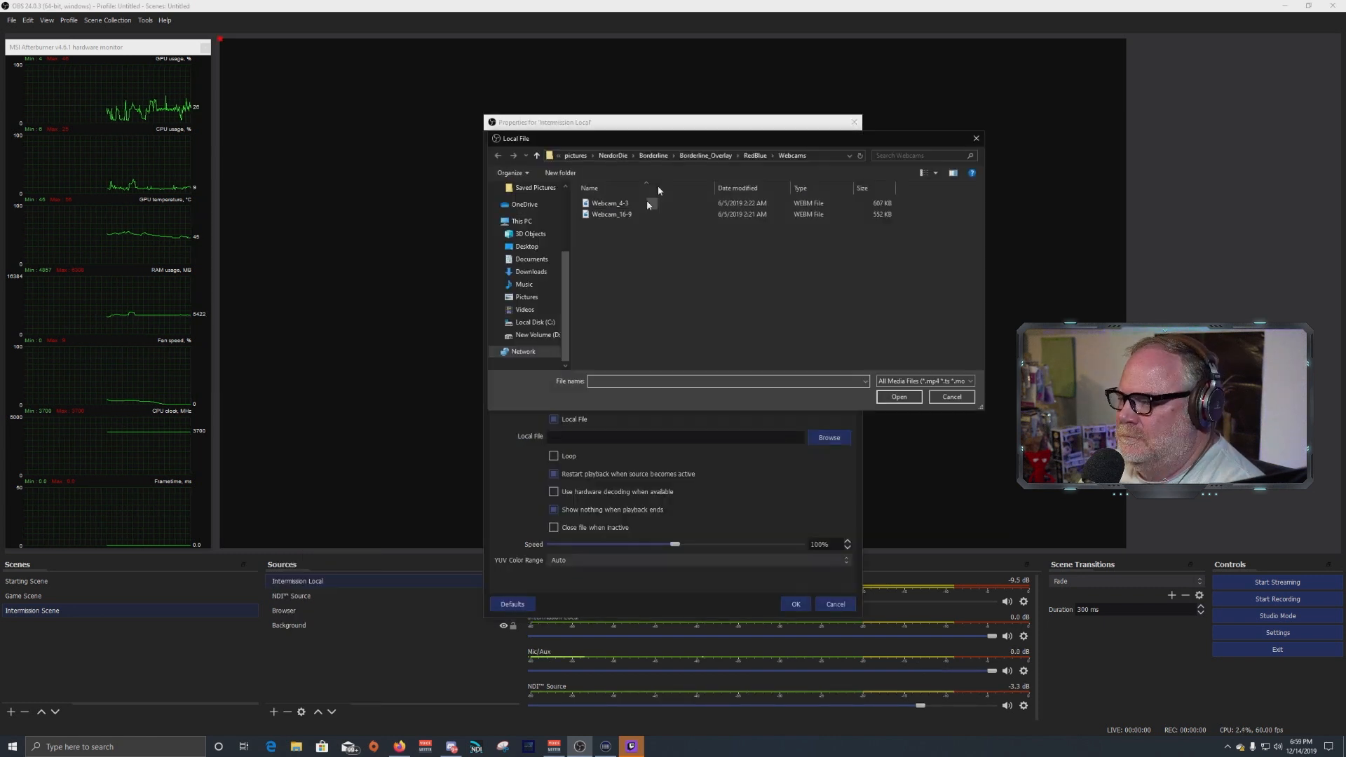
# Load Scene_Intermission from the RedBlue Scenes folder into the source, with looping and hardware decoding enabled
pyautogui.click(673, 225)
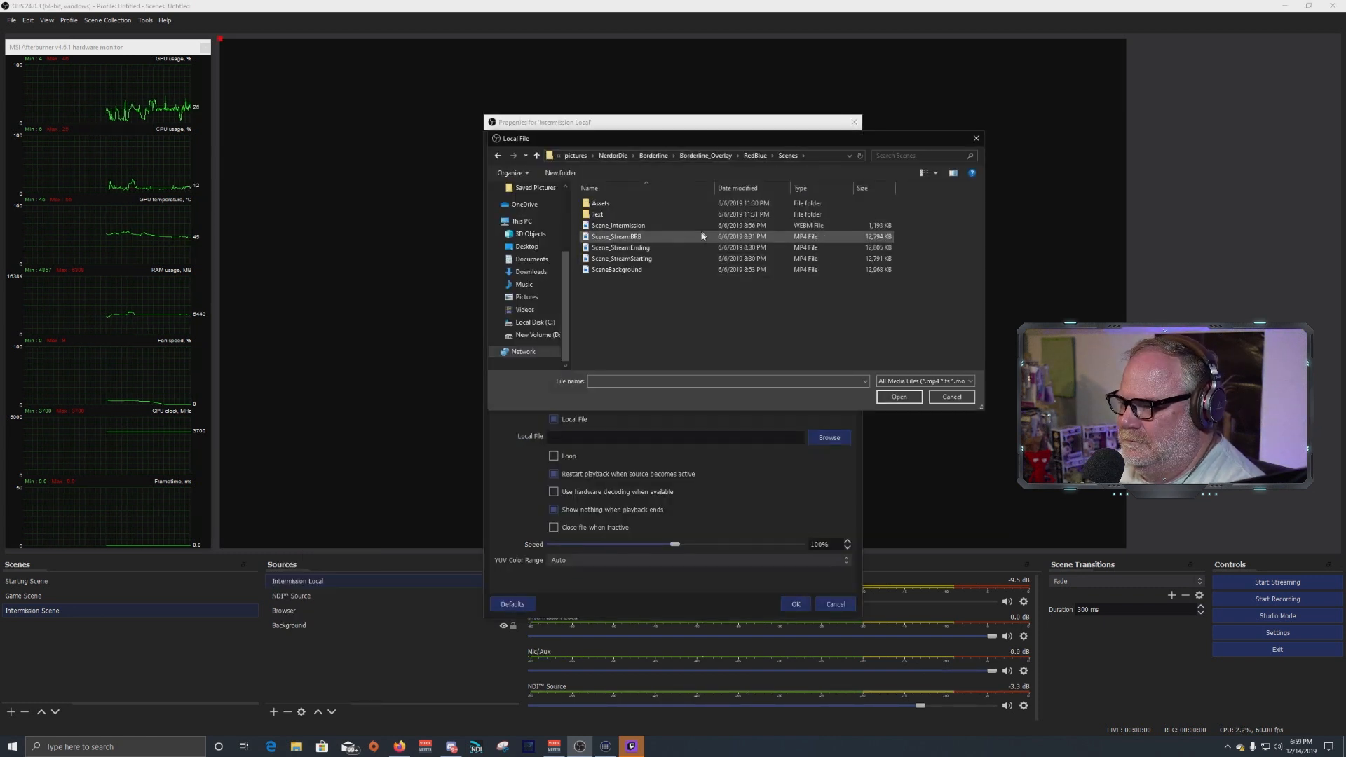
pyautogui.click(899, 397)
pyautogui.click(554, 455)
pyautogui.click(553, 492)
pyautogui.click(795, 604)
# Scale the intermission overlay to fill the canvas and add the C920 webcam source beneath it
pyautogui.rightClick(721, 361)
pyautogui.click(885, 701)
pyautogui.click(396, 666)
pyautogui.click(273, 712)
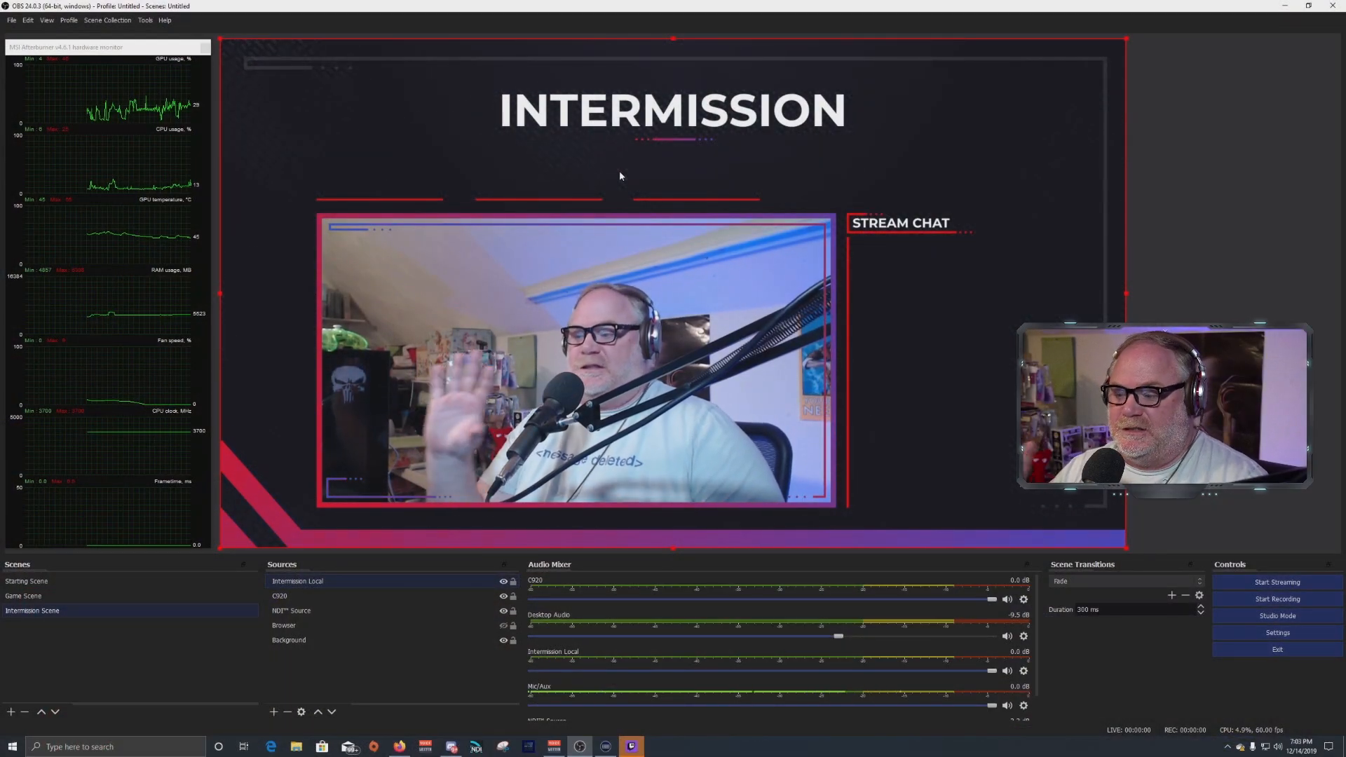
# Review the Starting, Game and Intermission scenes and examine the GPU usage in the hardware monitor
pyautogui.click(42, 581)
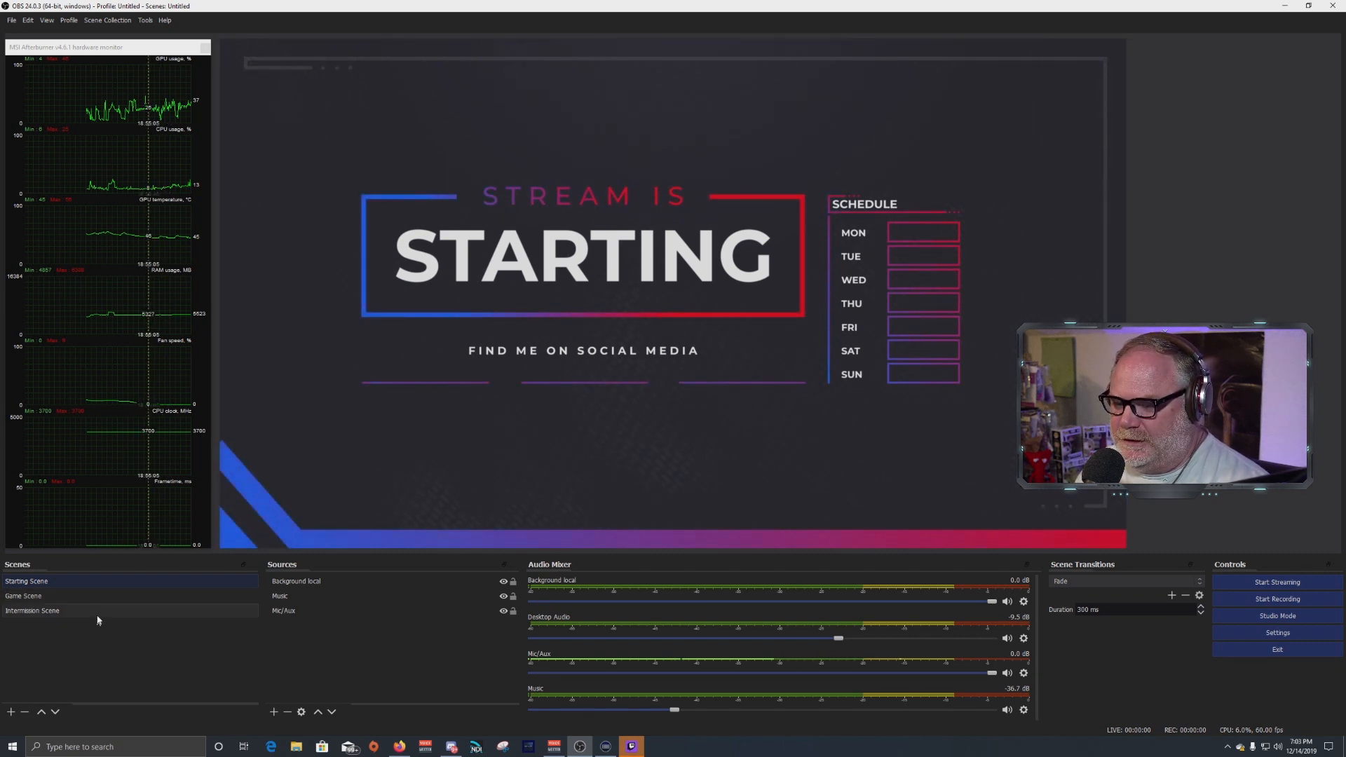
pyautogui.click(104, 596)
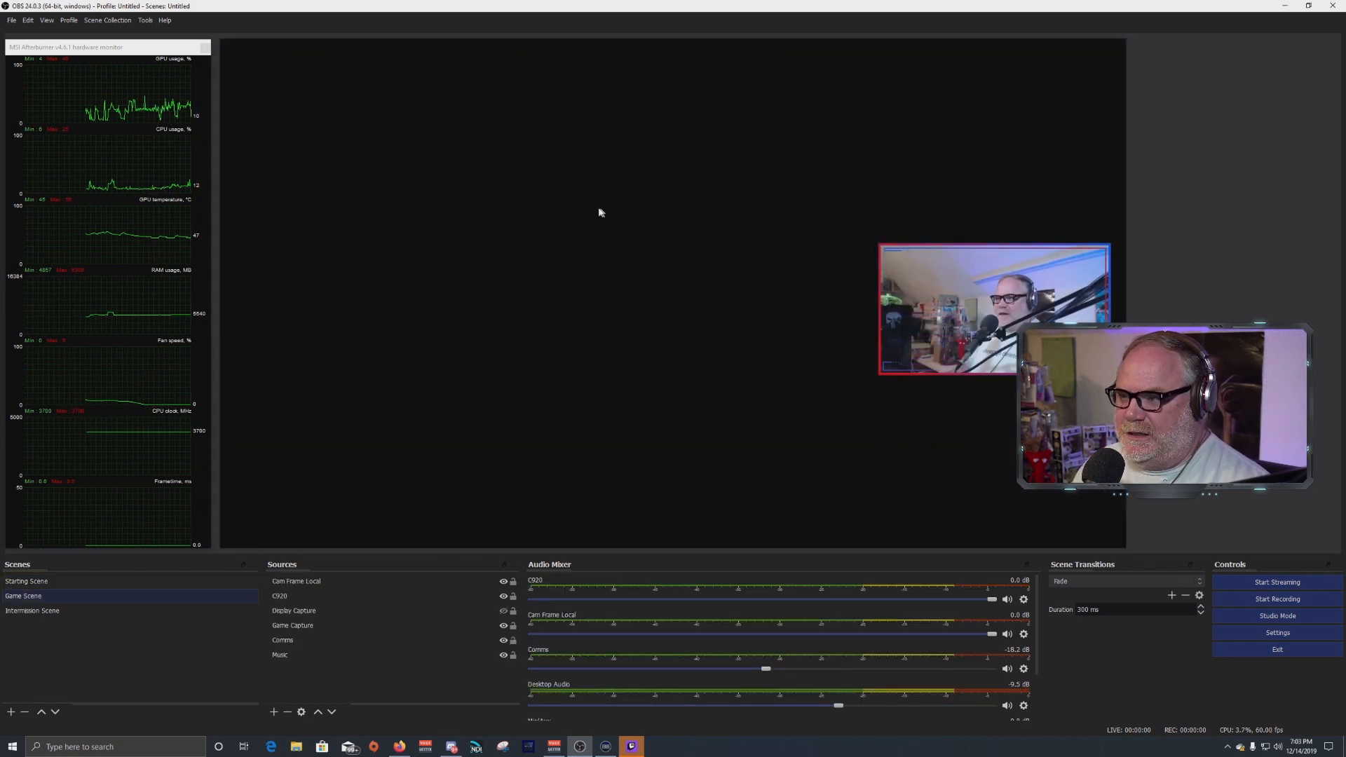
pyautogui.click(99, 609)
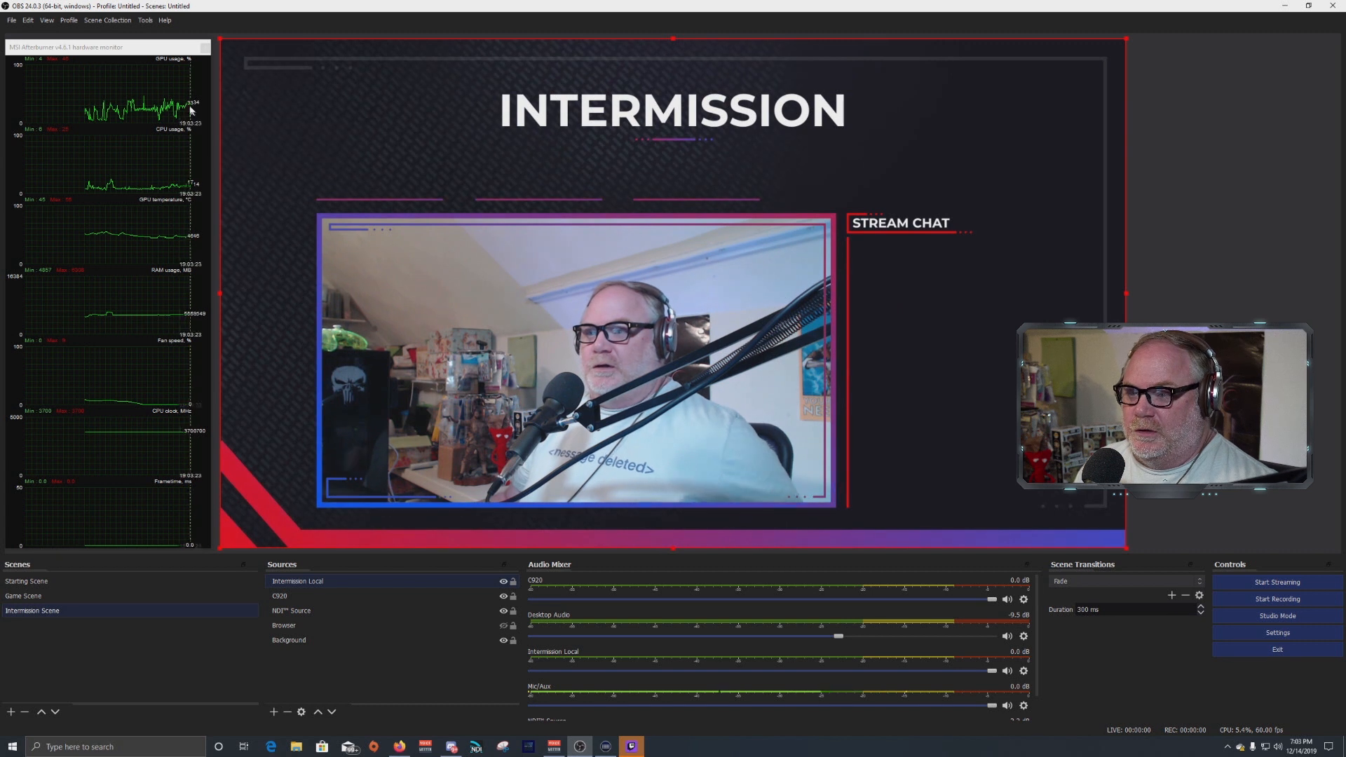
pyautogui.moveTo(193, 109)
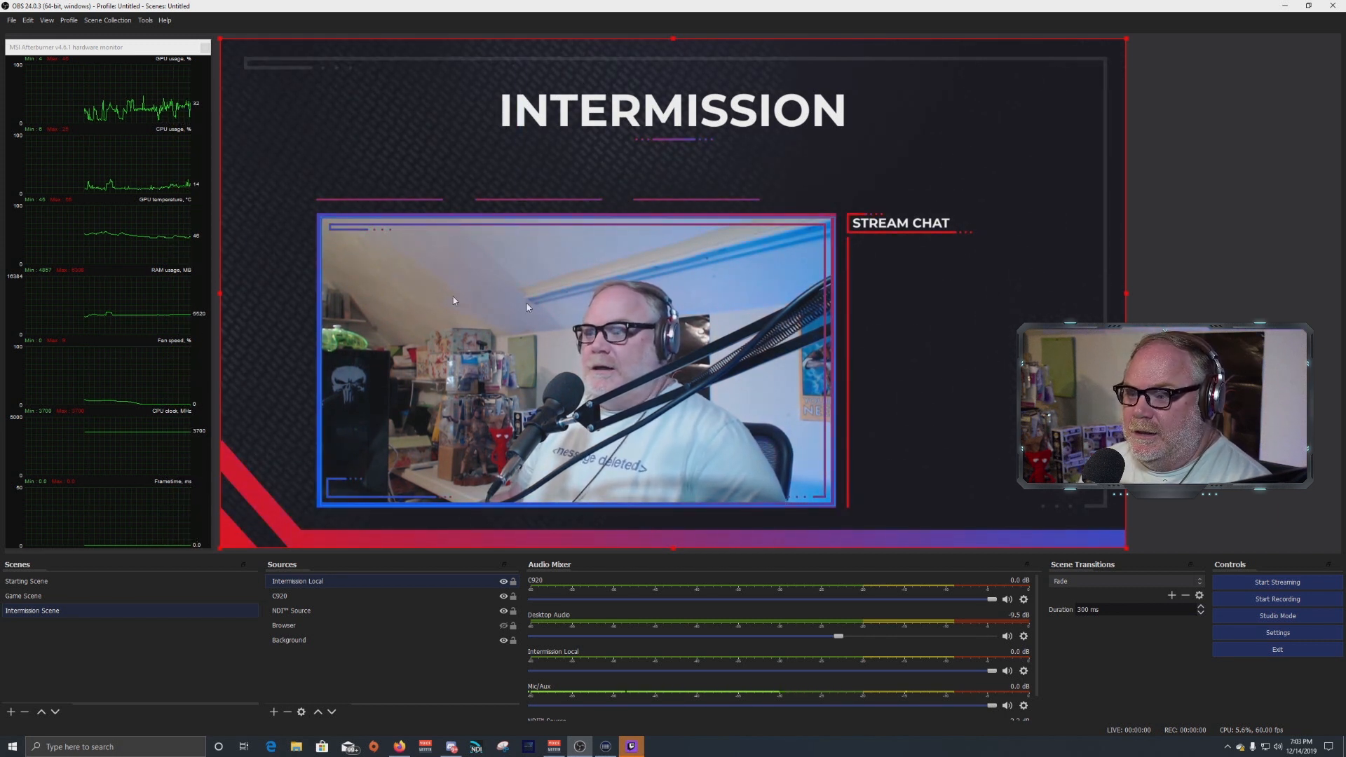
# Disable the preview temporarily to compare GPU usage without it, and enable it again
pyautogui.rightClick(1045, 199)
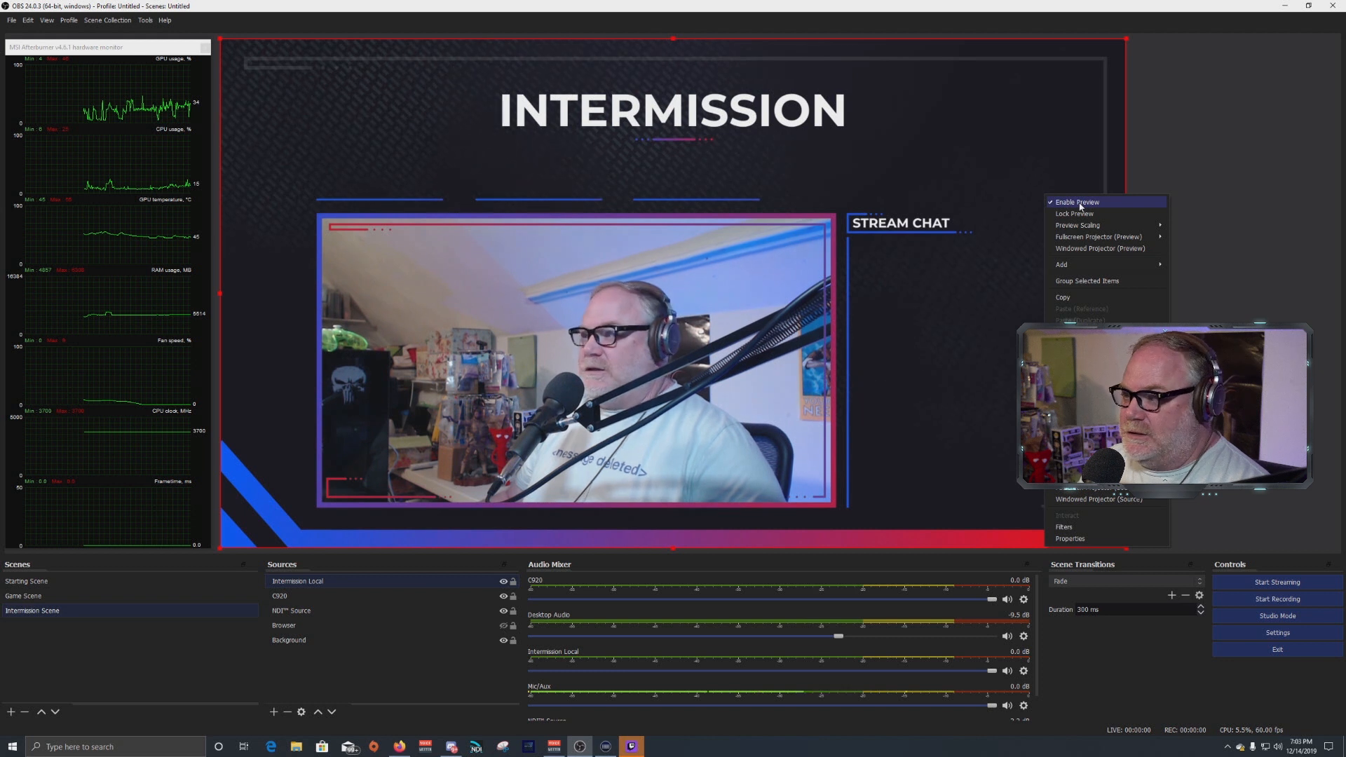
pyautogui.click(1078, 202)
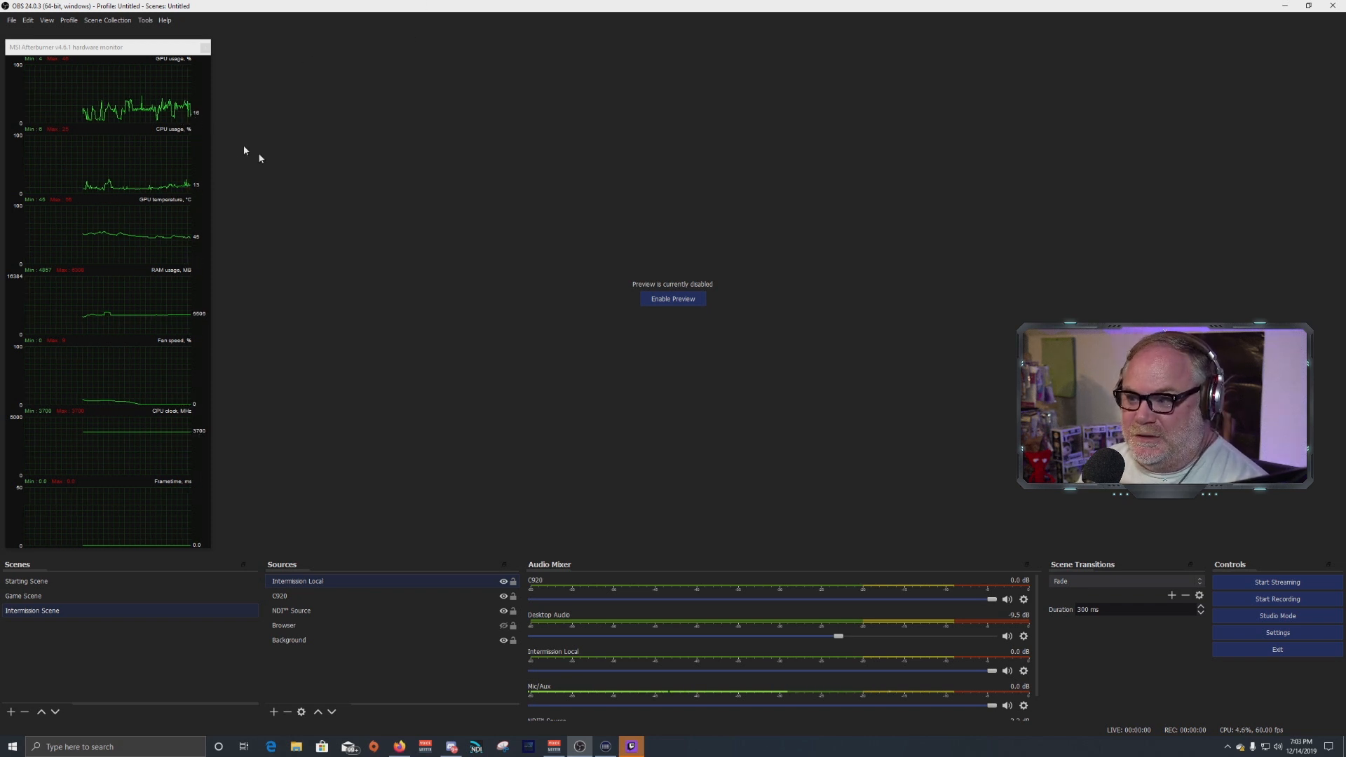
pyautogui.click(668, 302)
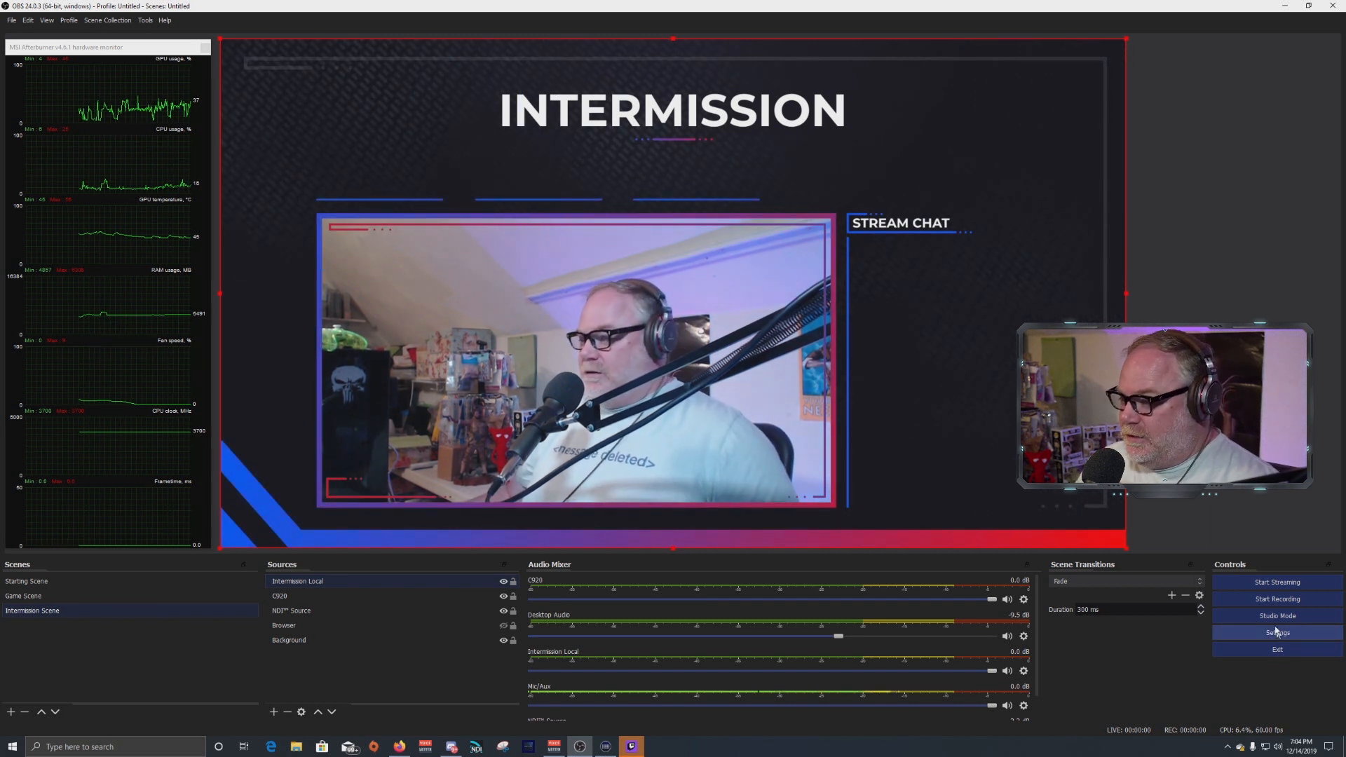
# Start streaming and switch among the Starting, Game and Intermission scenes to check hardware usage with local overlays
pyautogui.click(1277, 583)
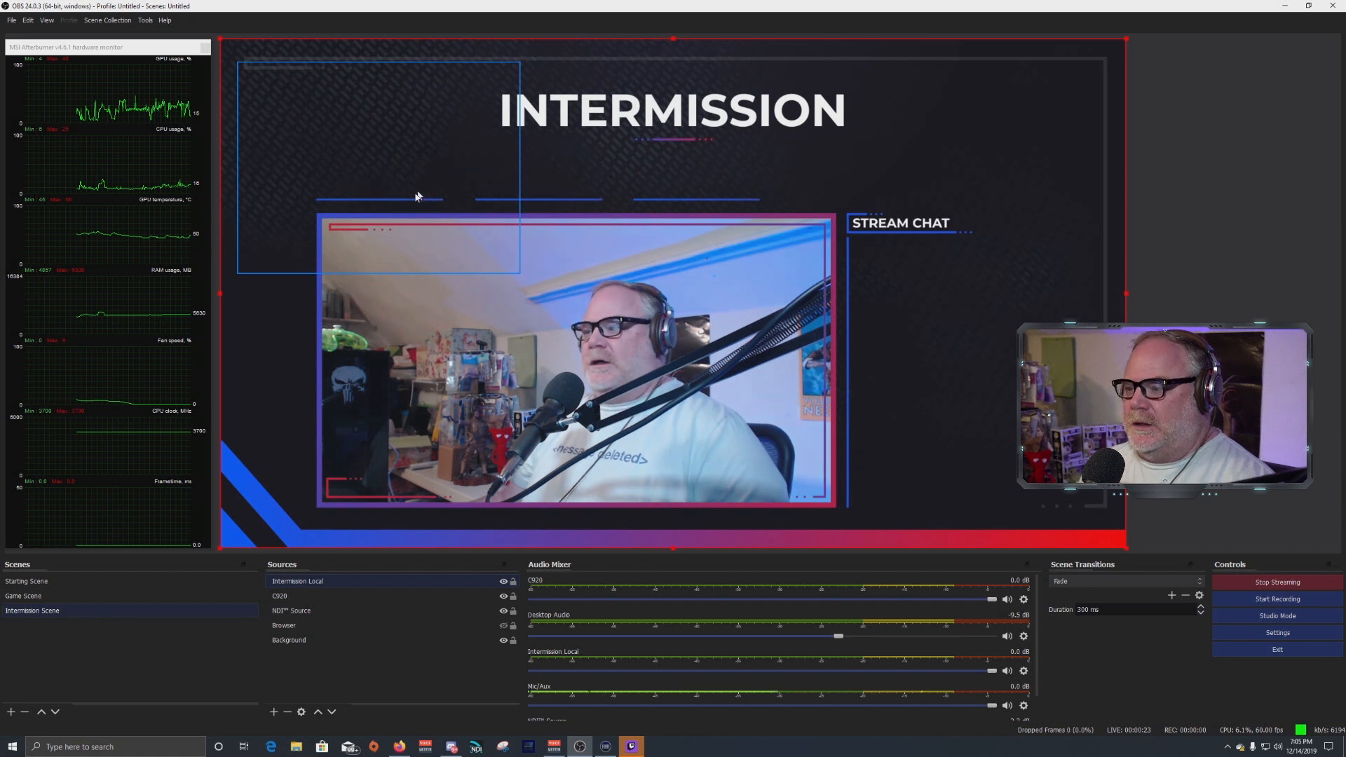
pyautogui.click(79, 580)
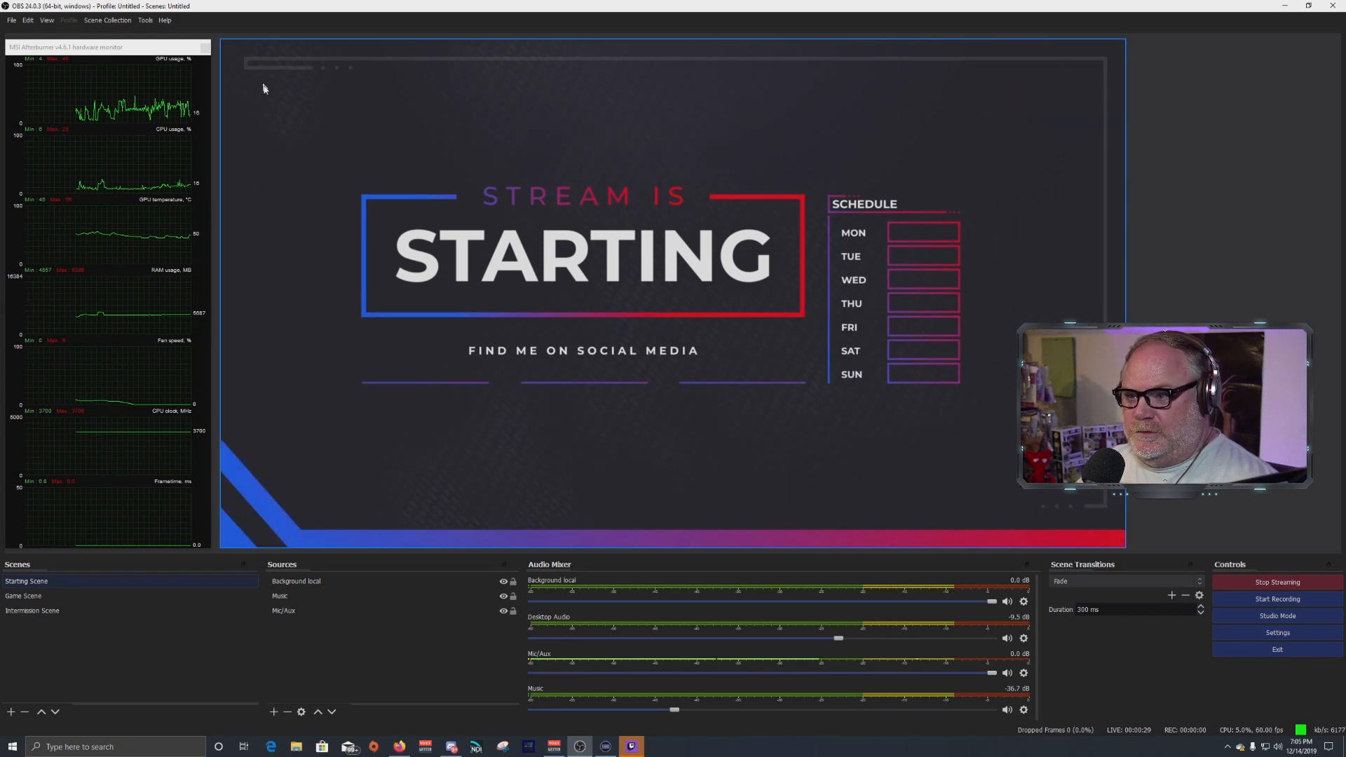
pyautogui.click(57, 610)
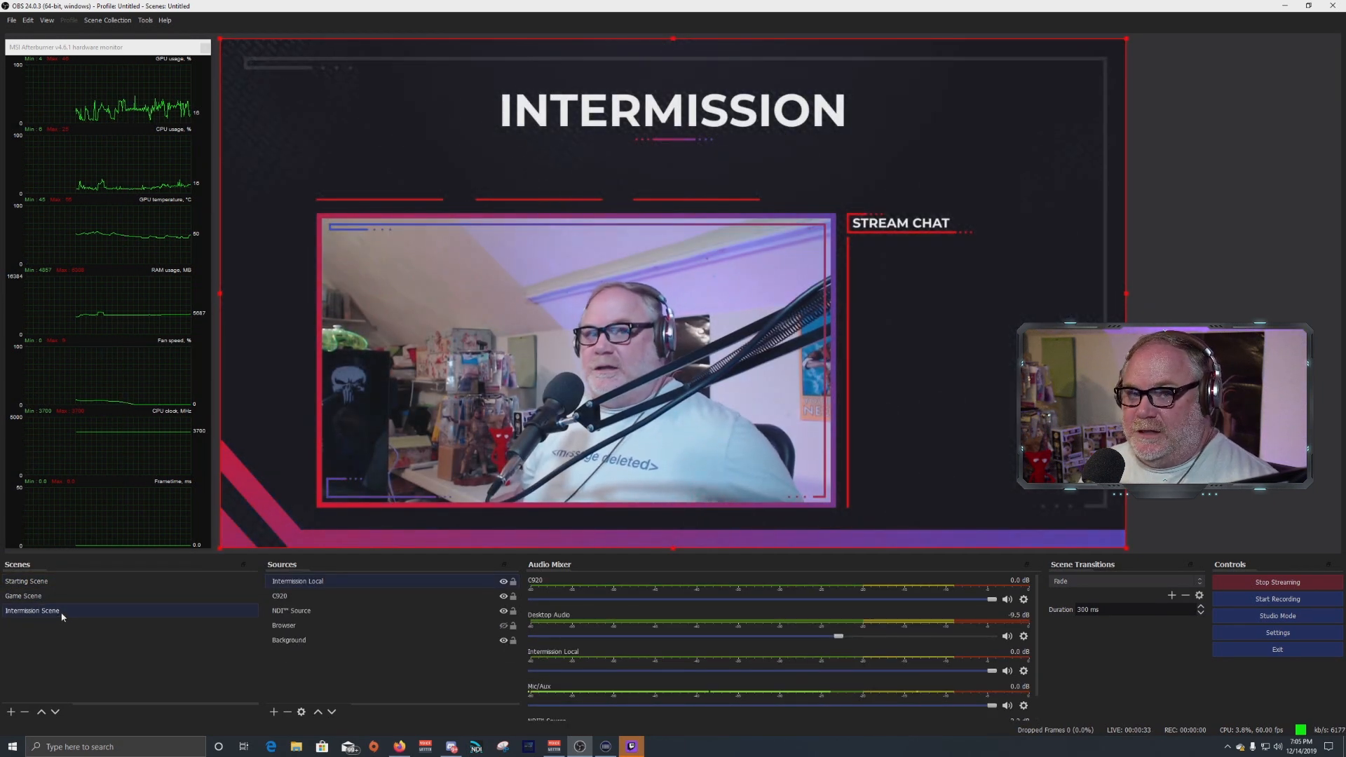
pyautogui.click(70, 579)
pyautogui.click(68, 598)
pyautogui.click(77, 582)
pyautogui.click(75, 598)
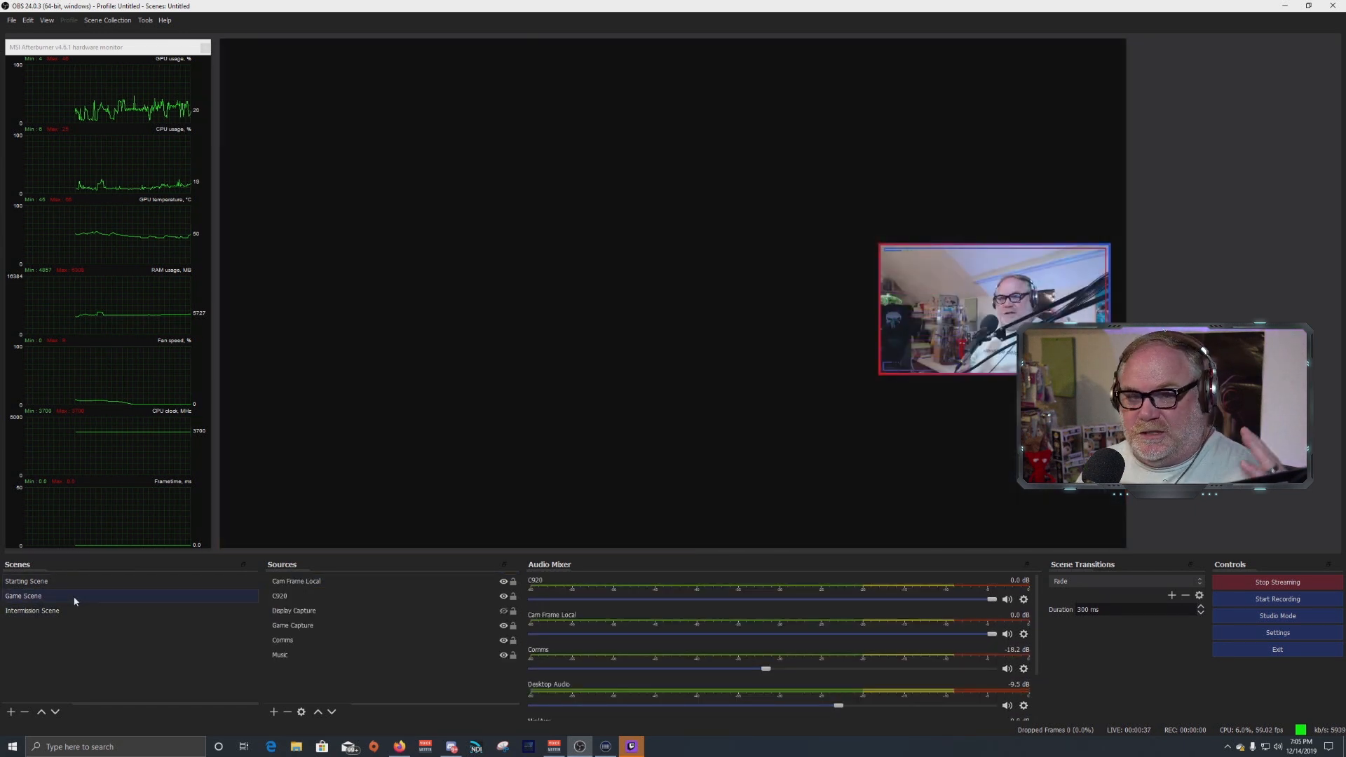
pyautogui.click(68, 614)
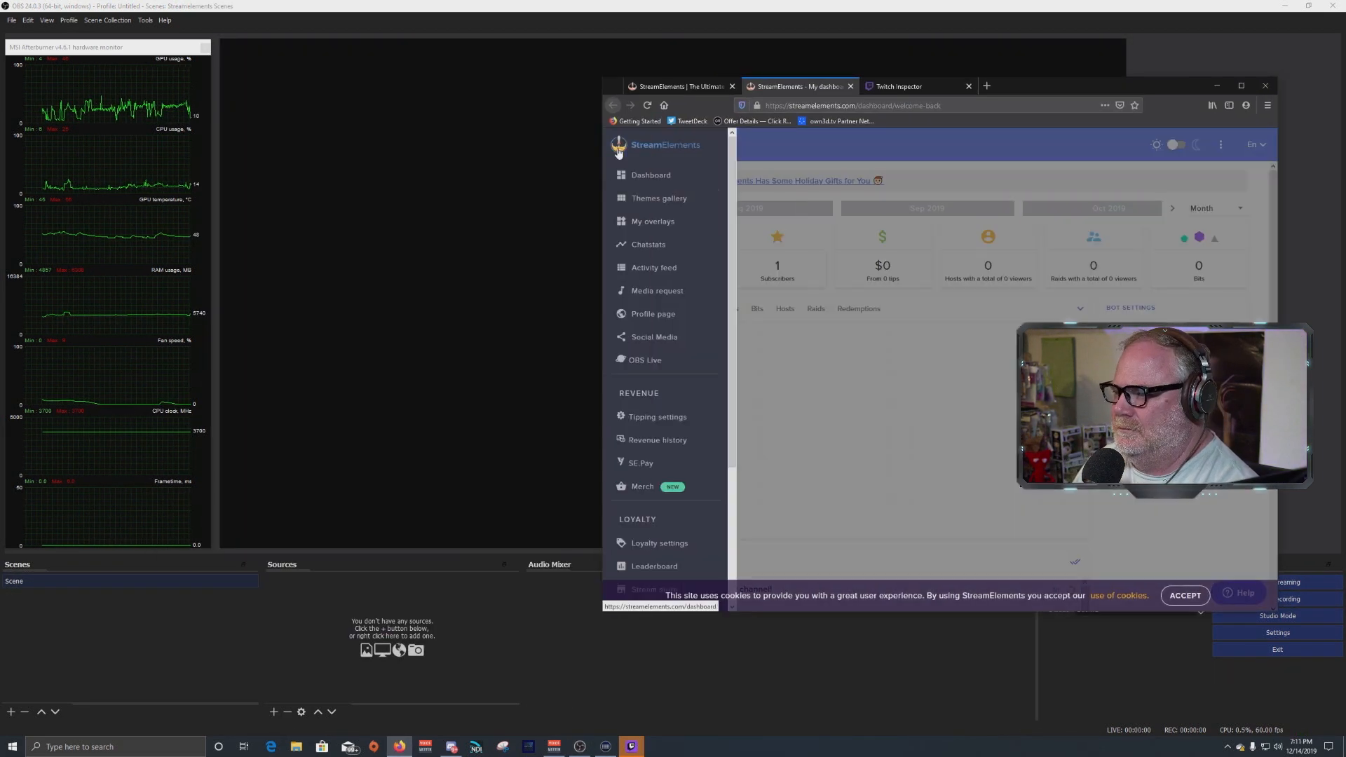
# Add a browser source named "Background Ending", paste the private StreamElements overlay URL, set its width to 1920 and scale it to fill the canvas
pyautogui.click(744, 289)
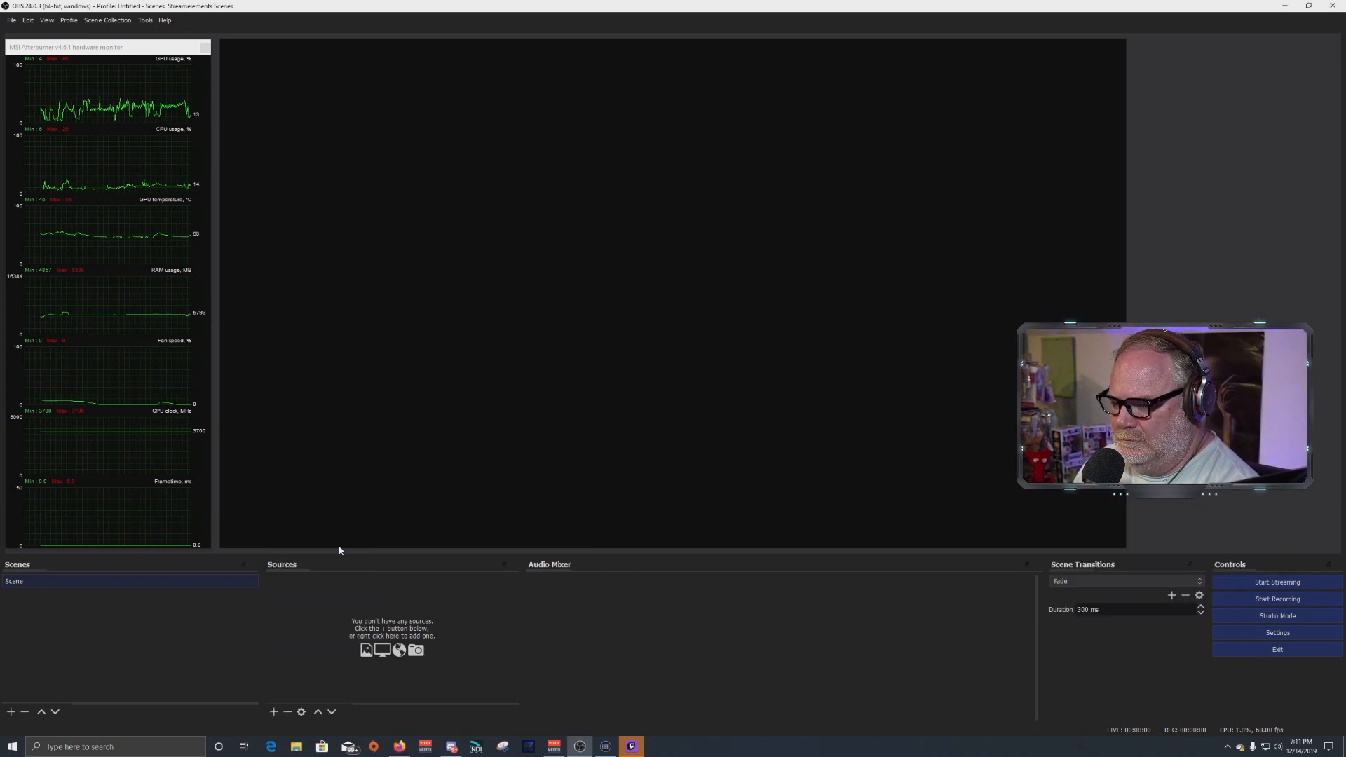
pyautogui.click(349, 544)
pyautogui.write('Background Ending')
pyautogui.click(679, 451)
pyautogui.hotkey('ctrl', 'v')
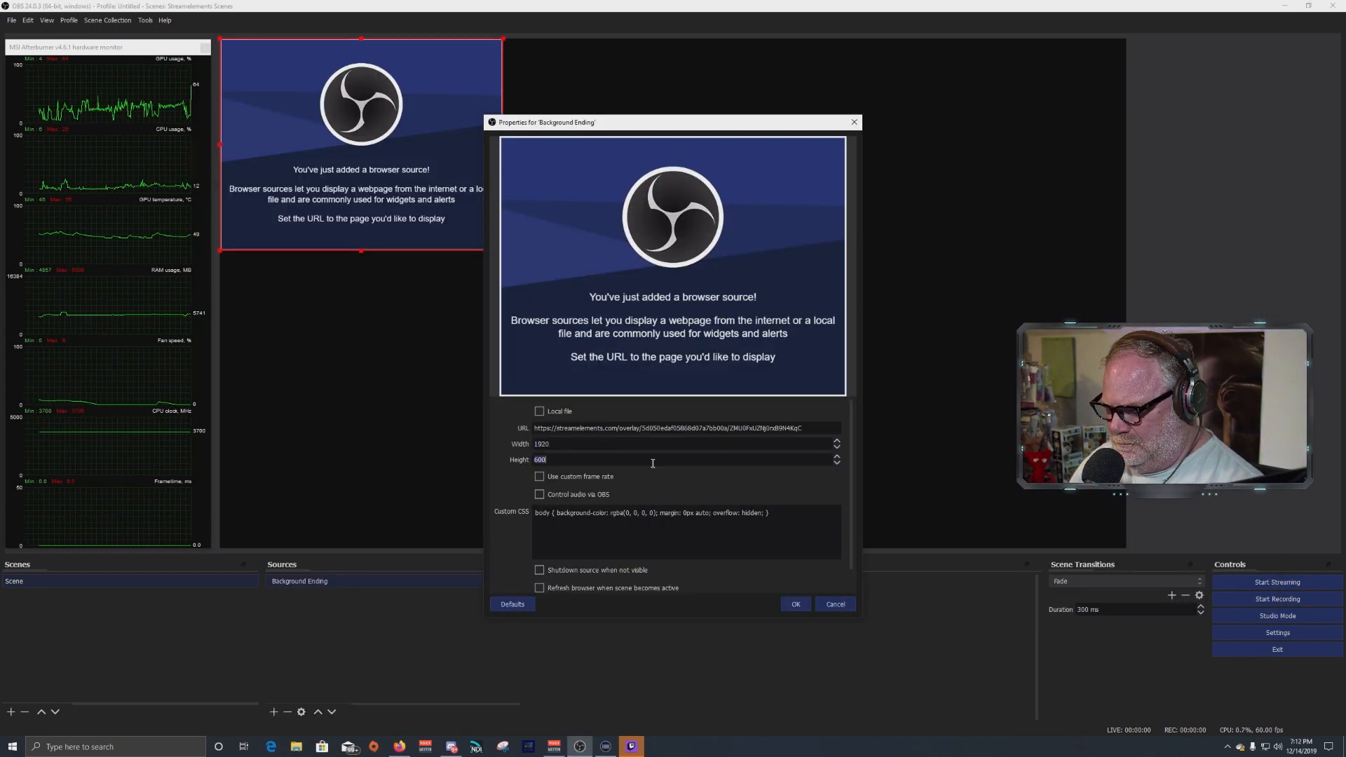
pyautogui.rightClick(600, 301)
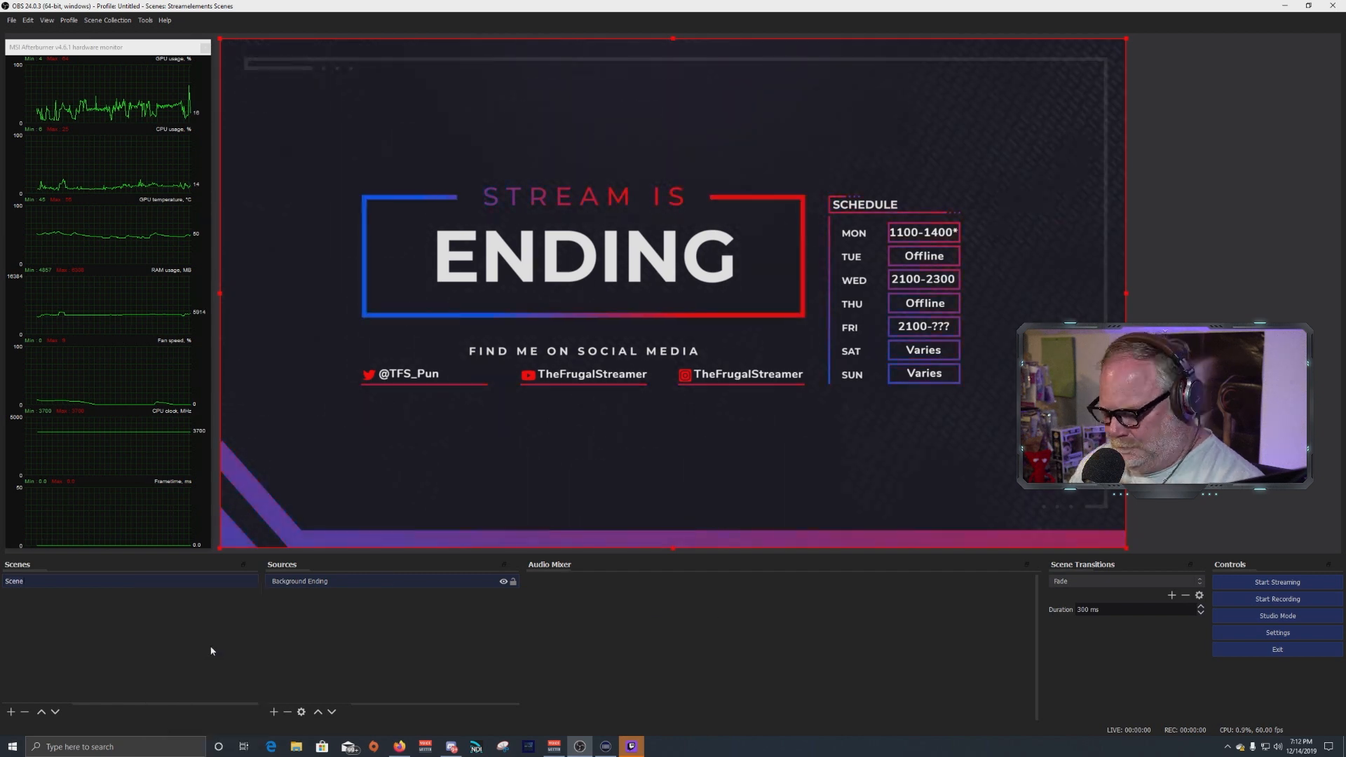
# Add a new scene named "Starting Scene" to the StreamElements scene collection
pyautogui.click(11, 711)
pyautogui.write('Starting Scene')
pyautogui.click(649, 389)
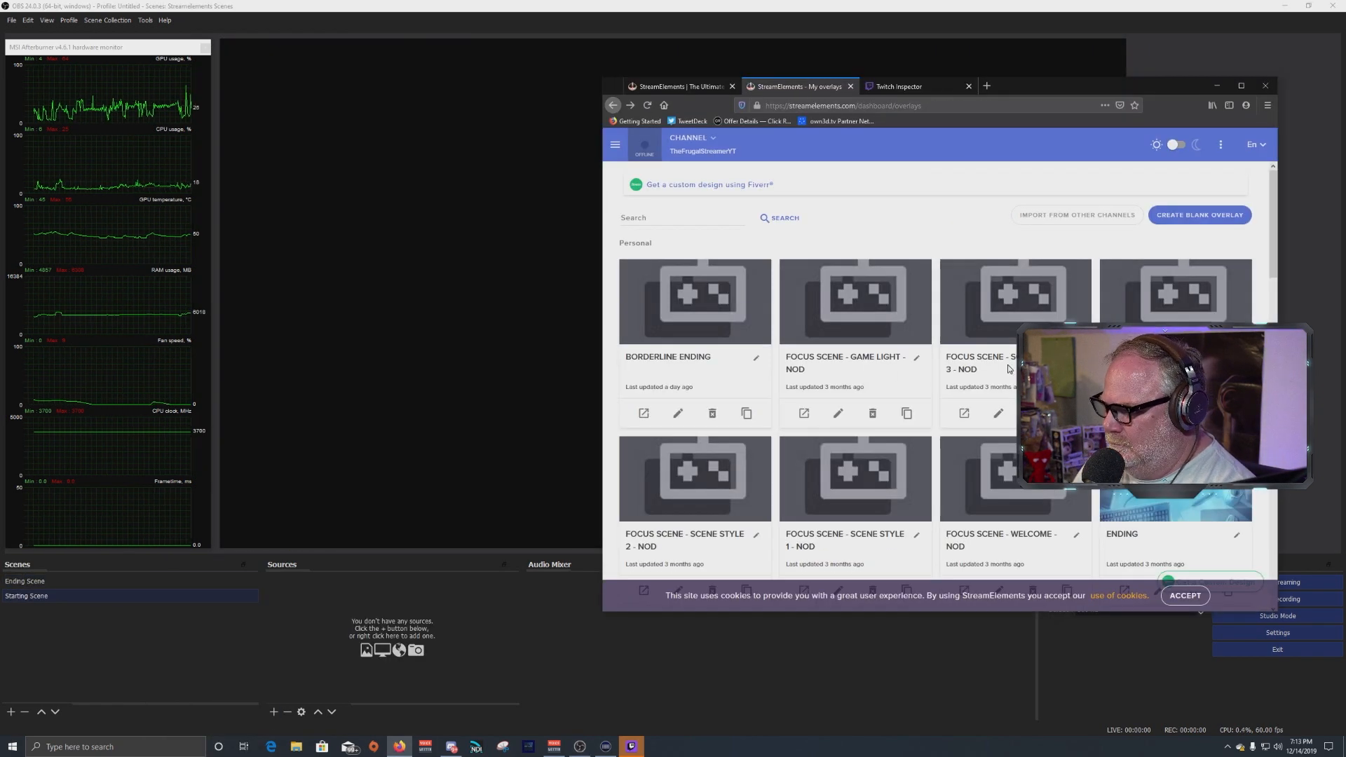
# Add a browser source named "Start Background" to the Starting Scene, paste the private StreamElements starting overlay URL, and scale it to fill the canvas
pyautogui.scroll(-4, 871, 360)
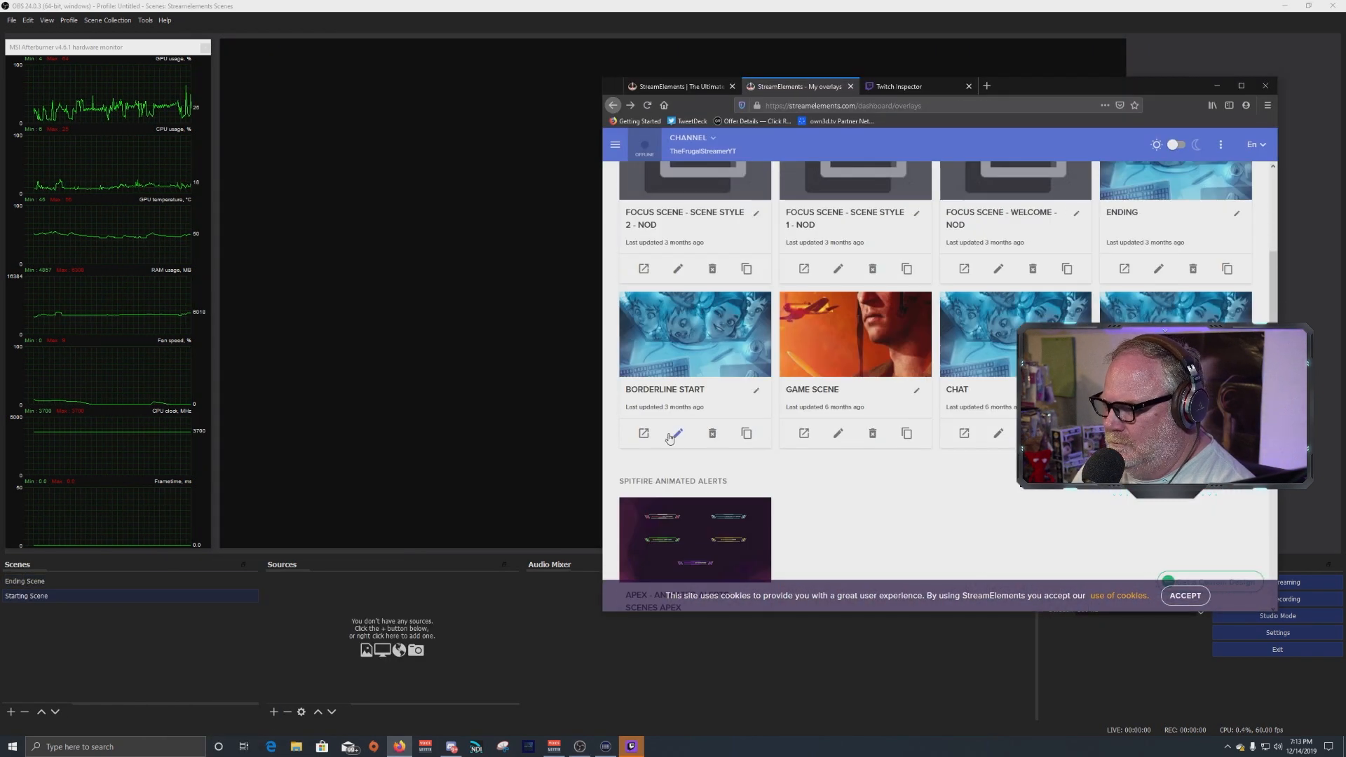
pyautogui.click(748, 284)
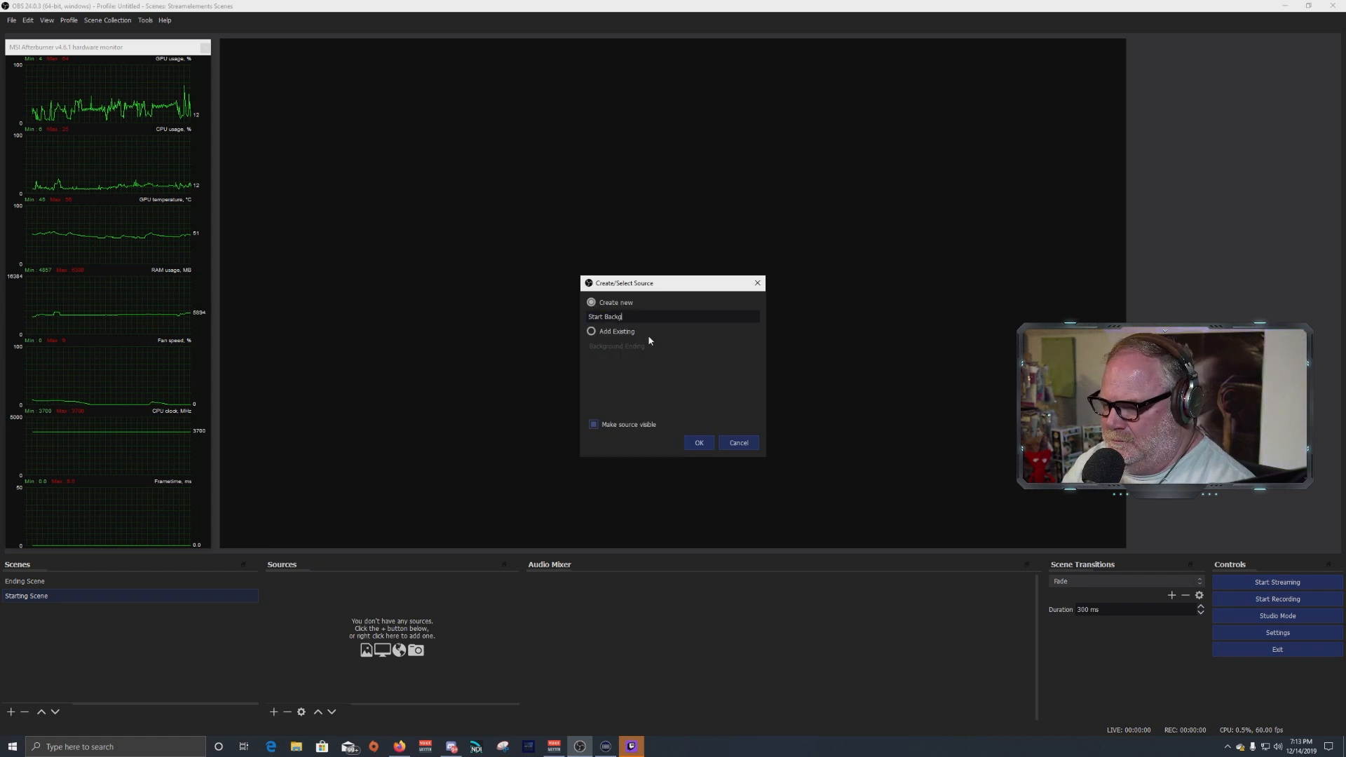
pyautogui.press('Return')
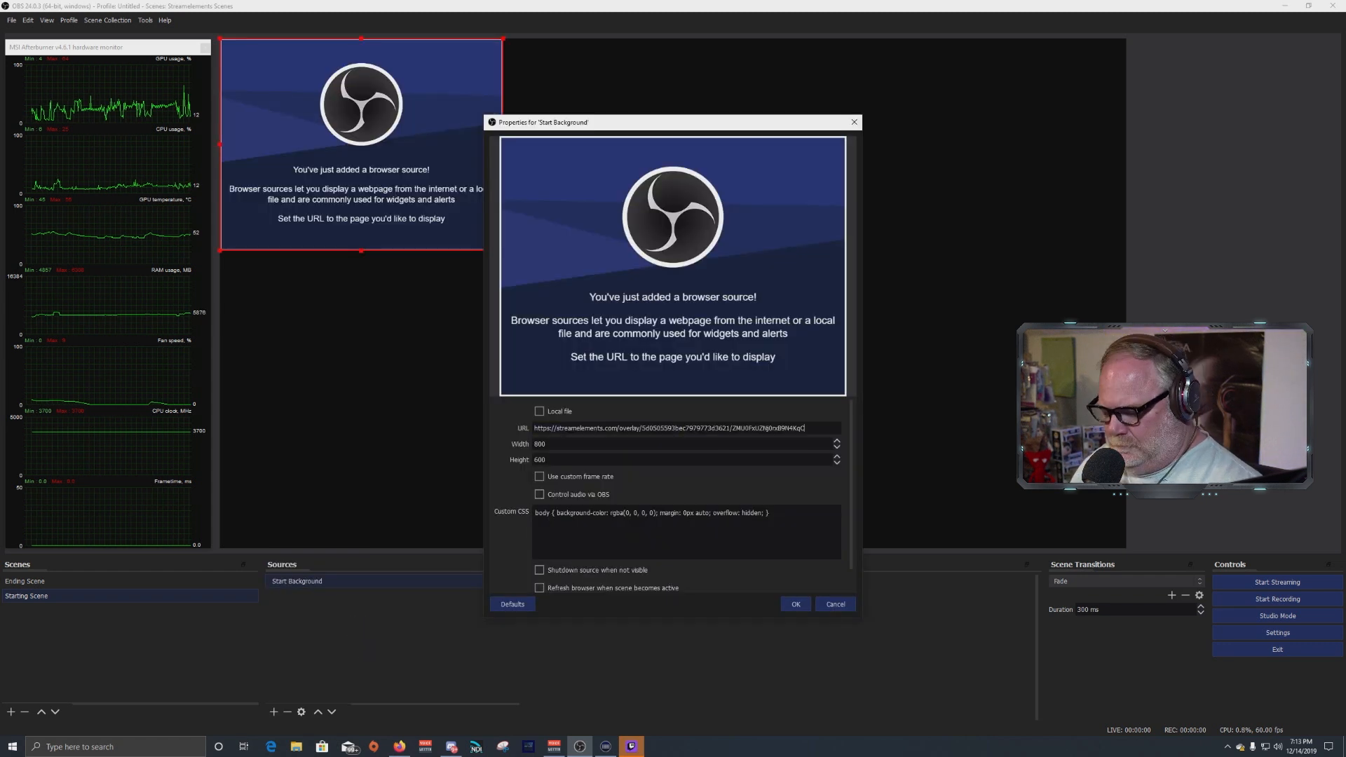
pyautogui.scroll(-3, 544, 508)
pyautogui.click(795, 605)
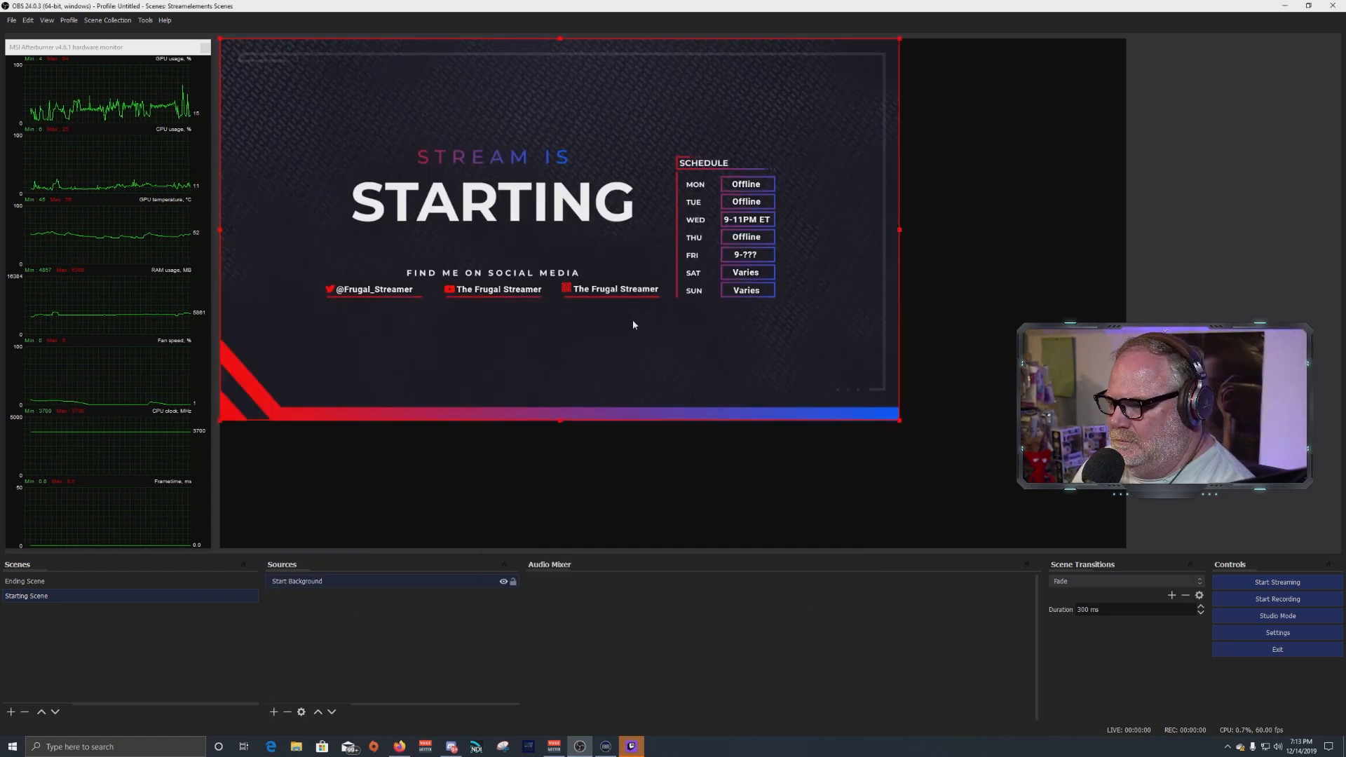
pyautogui.rightClick(632, 323)
pyautogui.moveTo(660, 544)
pyautogui.click(811, 663)
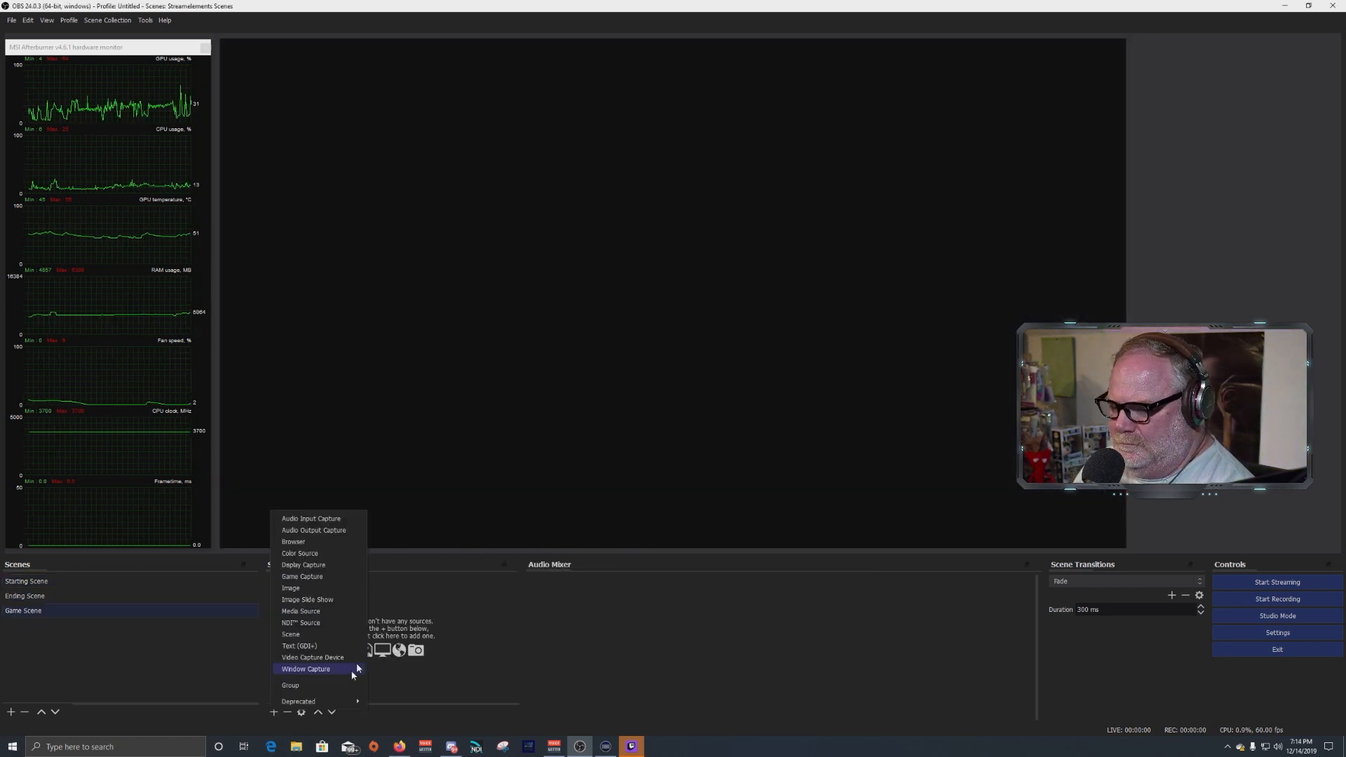
# Add the C920 webcam to Game Scene with custom resolution 1280x720 and color space 709, then shrink it onto the canvas's right side
pyautogui.click(351, 666)
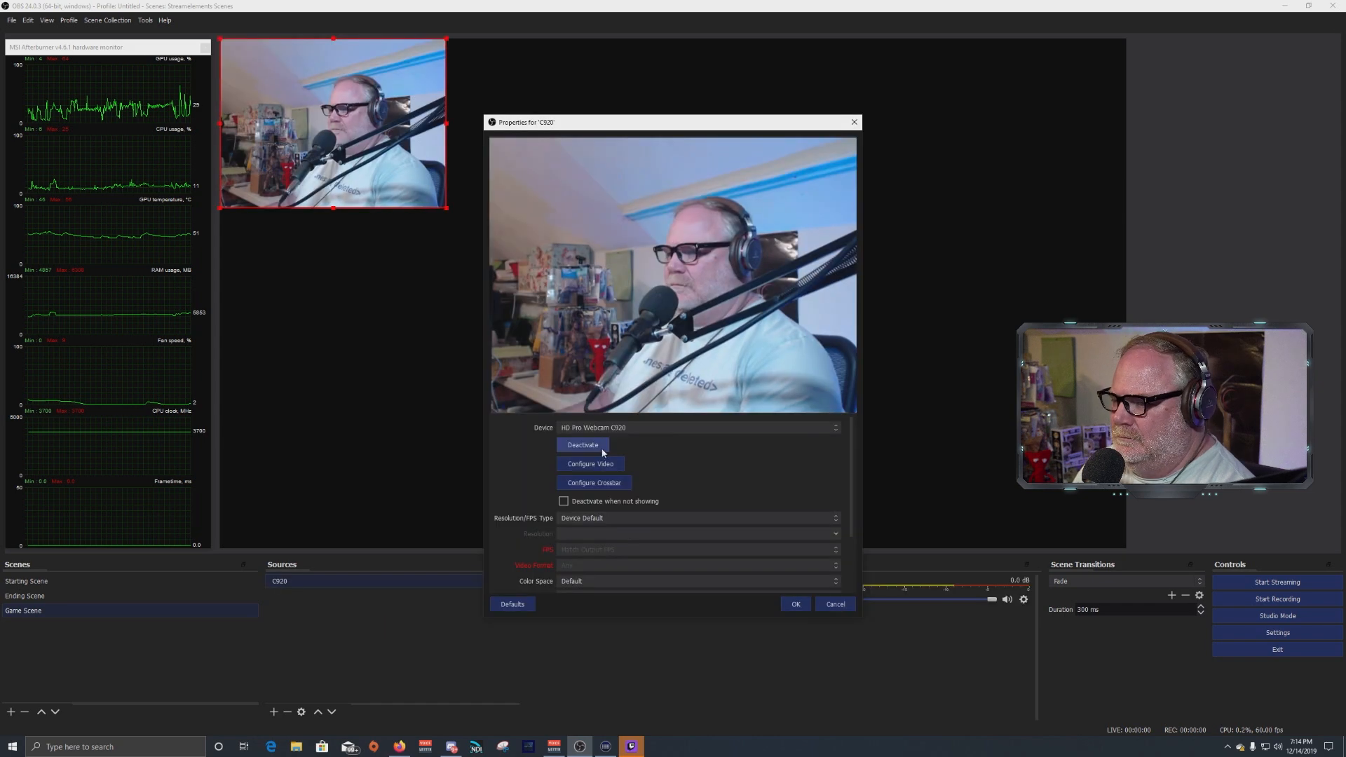
pyautogui.click(582, 448)
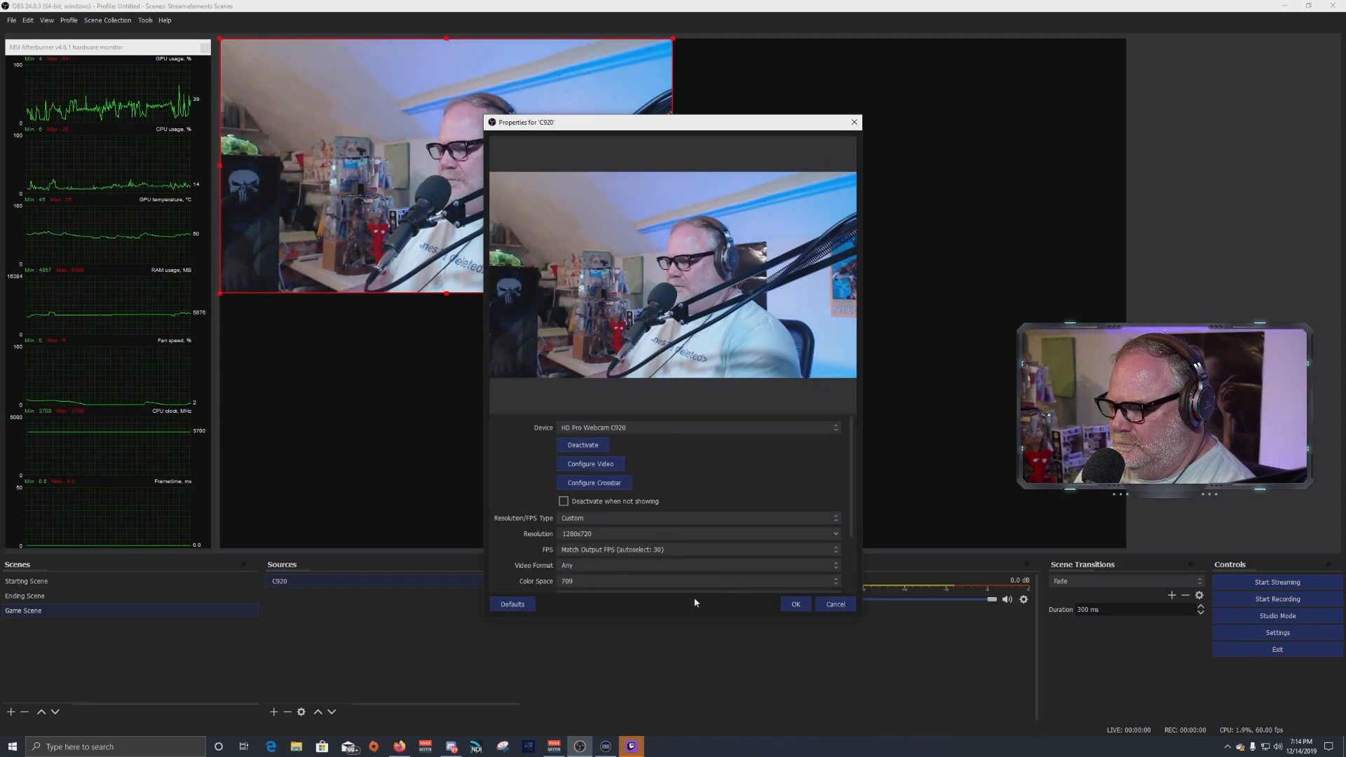
pyautogui.scroll(-3, 694, 554)
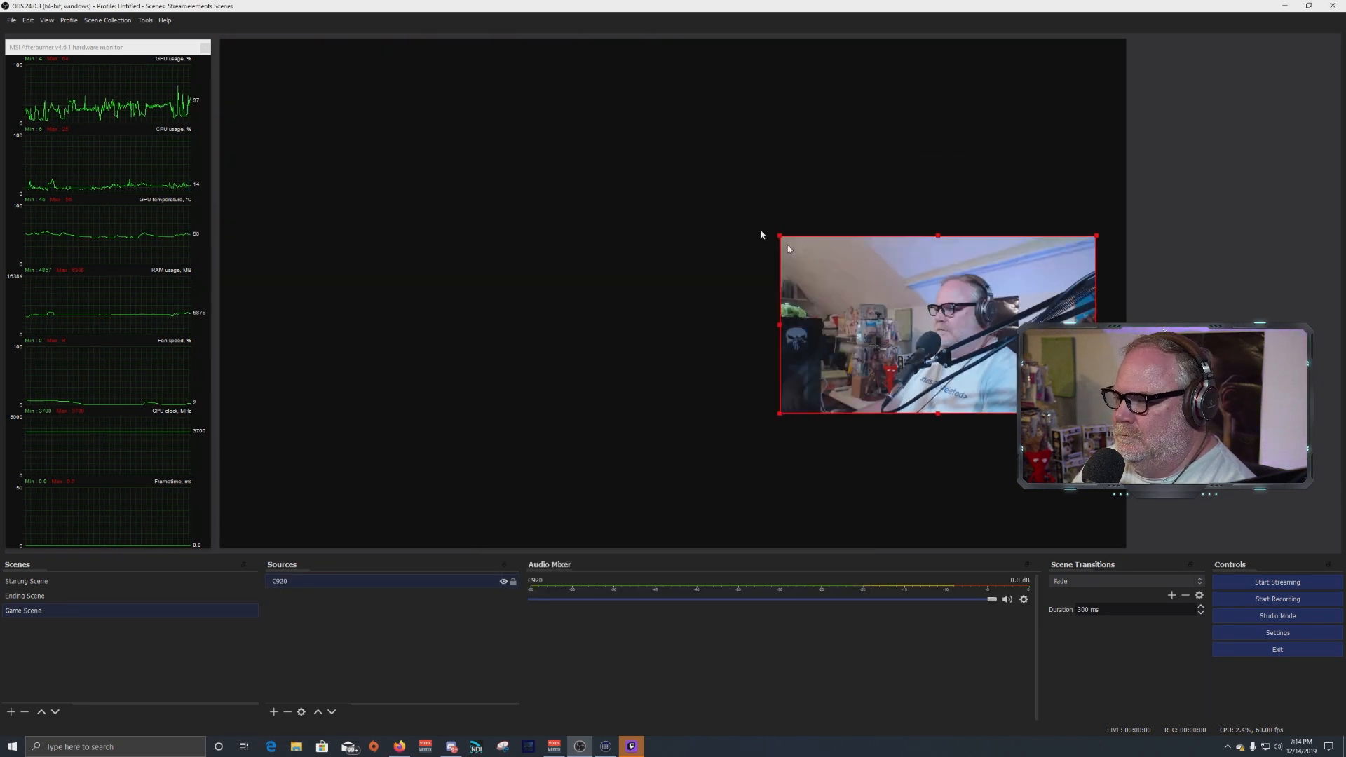
# Add a 1920x1080 browser source named "Game Background" using the private StreamElements game overlay URL and scale it to fill the canvas
pyautogui.click(273, 711)
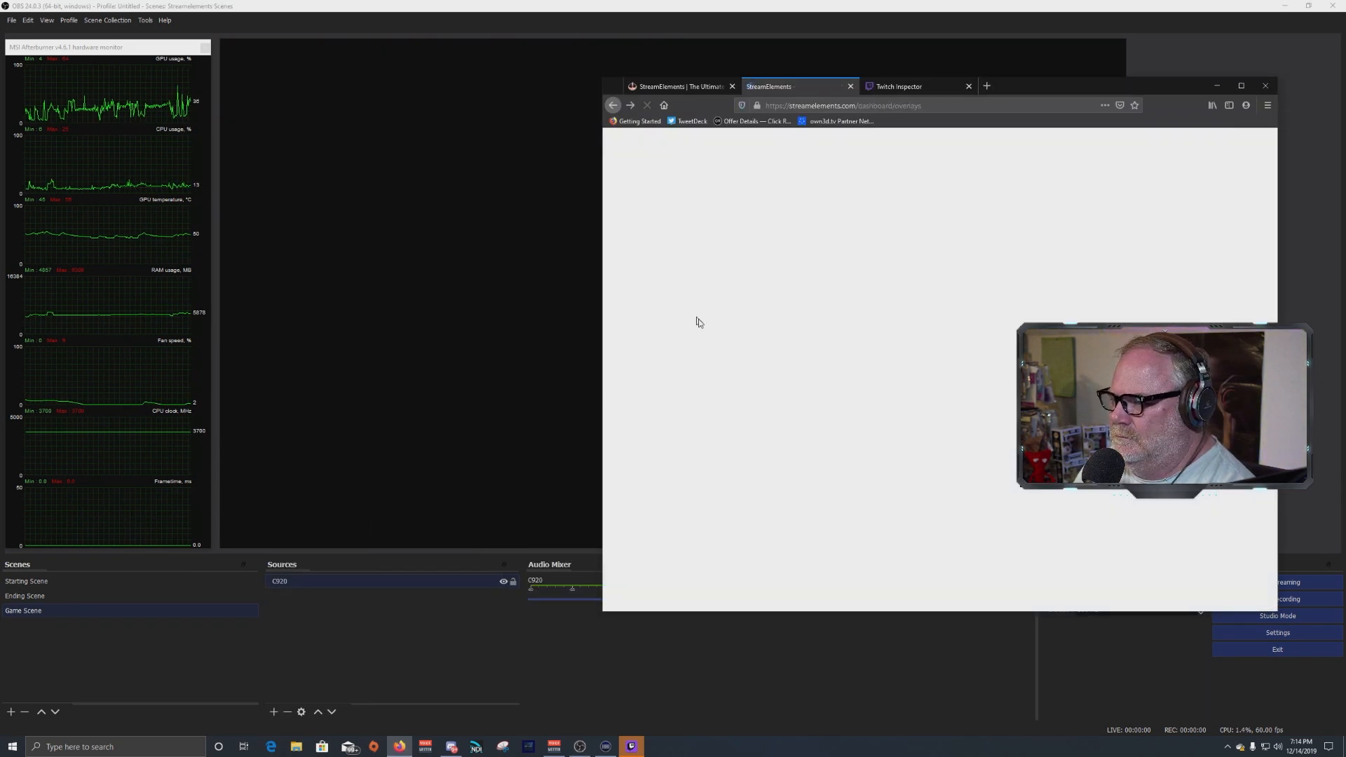
pyautogui.scroll(-5, 841, 441)
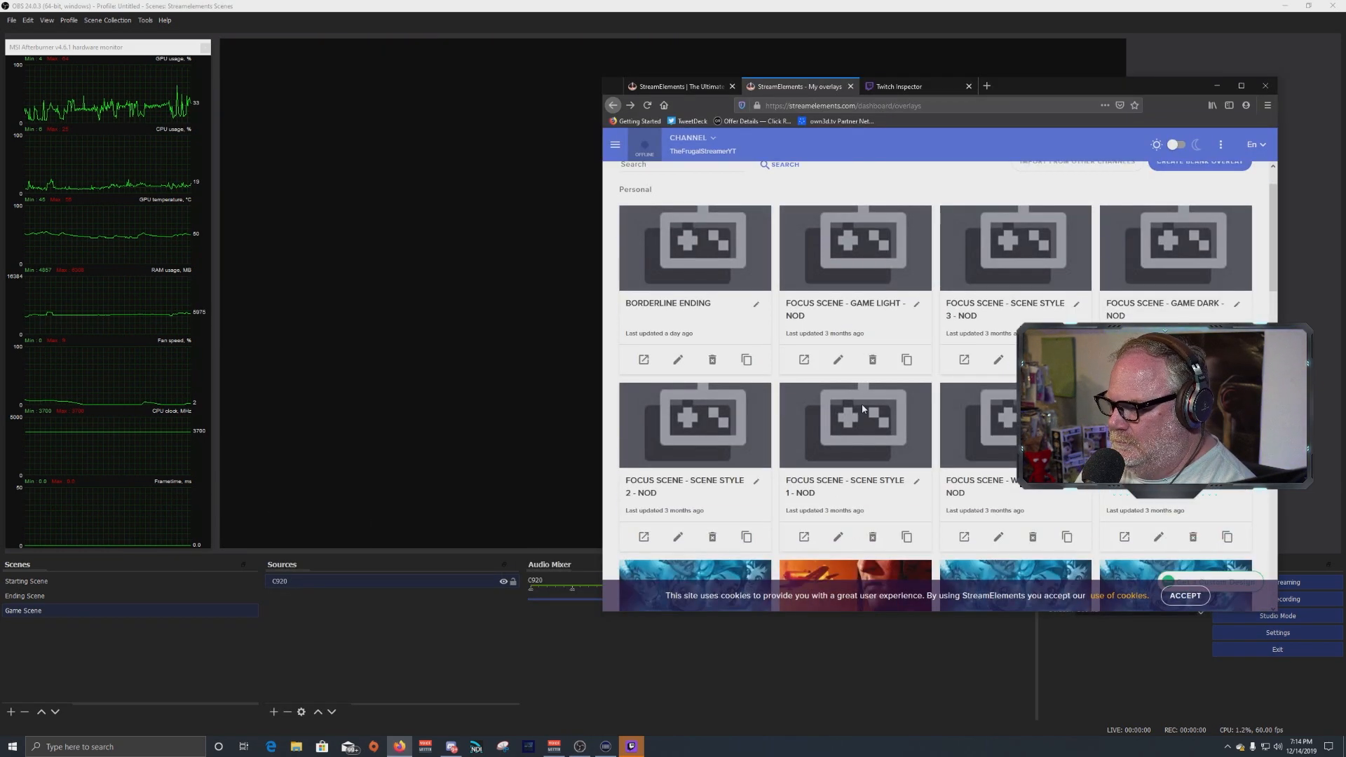
pyautogui.click(838, 434)
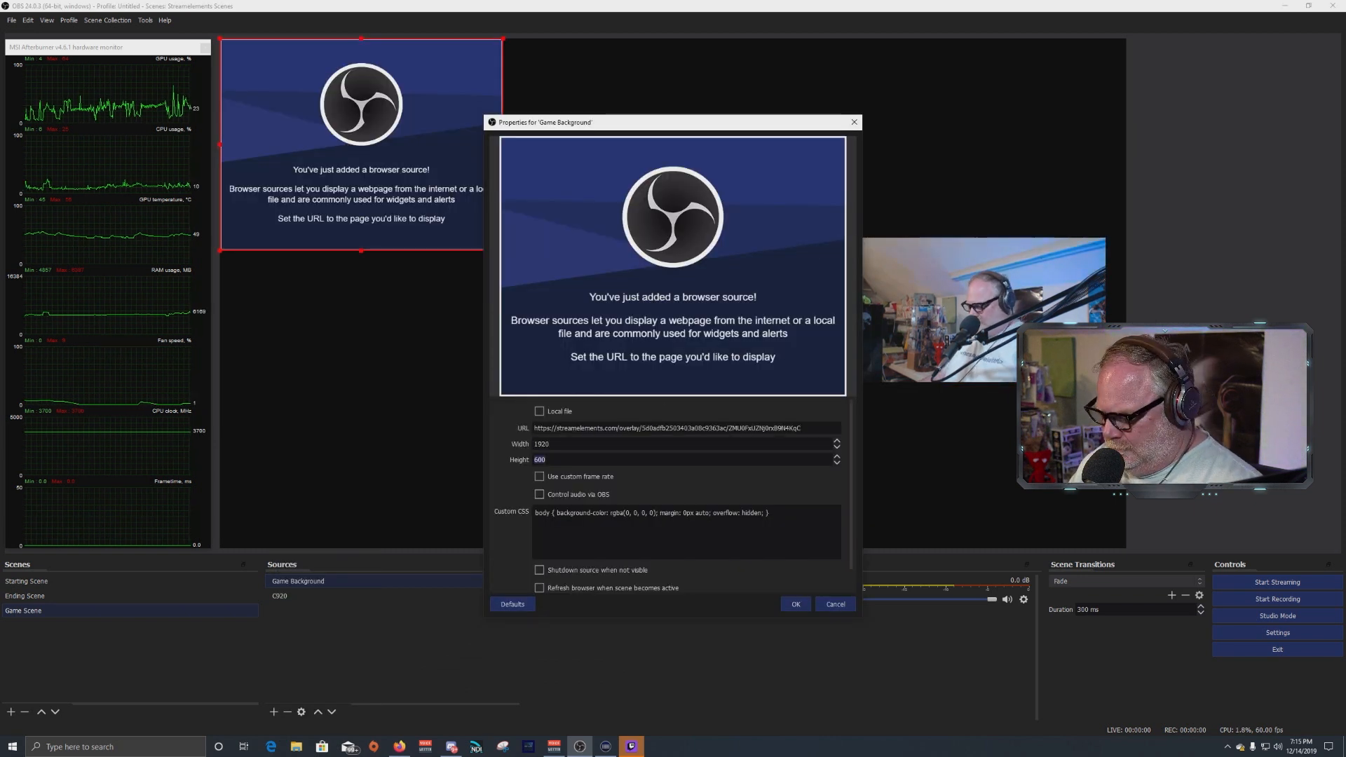
pyautogui.write('1080')
pyautogui.click(794, 604)
pyautogui.rightClick(648, 284)
pyautogui.moveTo(676, 505)
pyautogui.click(806, 626)
# Reposition the C920 webcam so it sits inside the game overlay's camera frame
pyautogui.click(409, 595)
pyautogui.moveTo(933, 315); pyautogui.dragTo(921, 295)
pyautogui.click(1019, 494)
pyautogui.click(420, 652)
# Leave the game overlay's editor in the browser, open the alerts overlay and copy its URL for OBS
pyautogui.click(399, 746)
pyautogui.click(1249, 140)
pyautogui.scroll(-5, 771, 420)
pyautogui.click(682, 484)
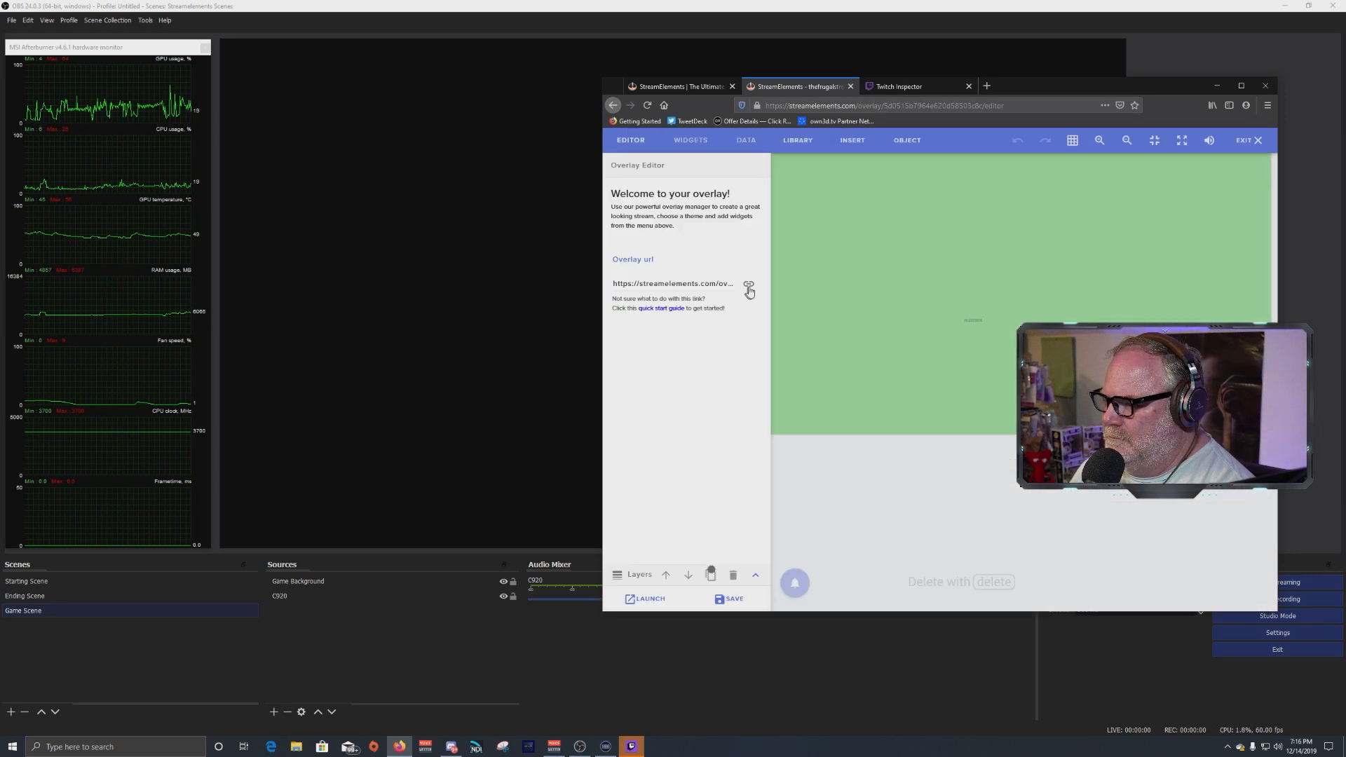
pyautogui.click(748, 284)
pyautogui.click(579, 747)
# Add a browser source named "Alerts" to Game Scene and paste the private StreamElements alerts overlay URL
pyautogui.click(273, 712)
pyautogui.click(294, 548)
pyautogui.write('Alerts')
pyautogui.click(694, 441)
pyautogui.tripleClick(673, 428)
pyautogui.hotkey('ctrl', 'v')
pyautogui.press('Tab')
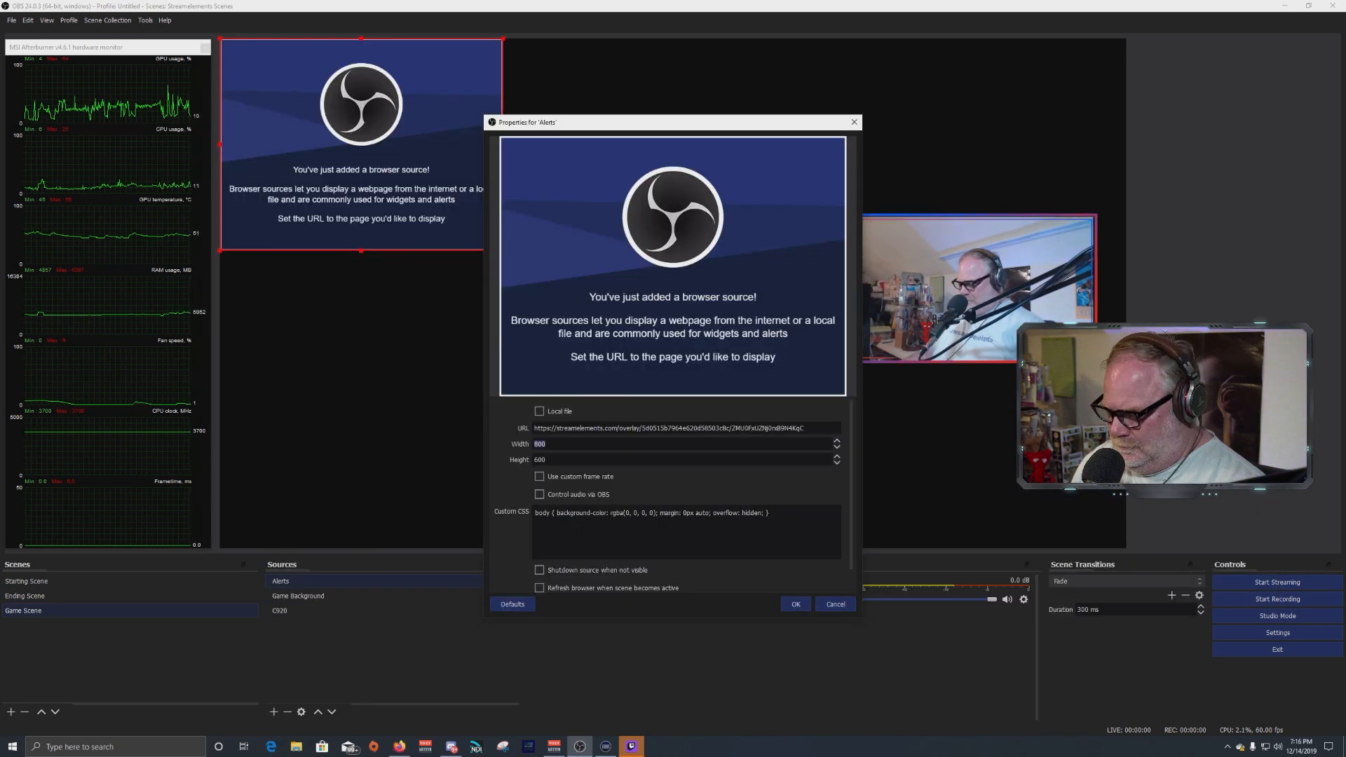
pyautogui.scroll(-3, 616, 475)
pyautogui.click(539, 544)
pyautogui.click(794, 604)
# Scale the Alerts source to fill the Game Scene canvas
pyautogui.moveTo(523, 308); pyautogui.dragTo(634, 309)
pyautogui.rightClick(634, 309)
pyautogui.click(792, 651)
pyautogui.click(421, 652)
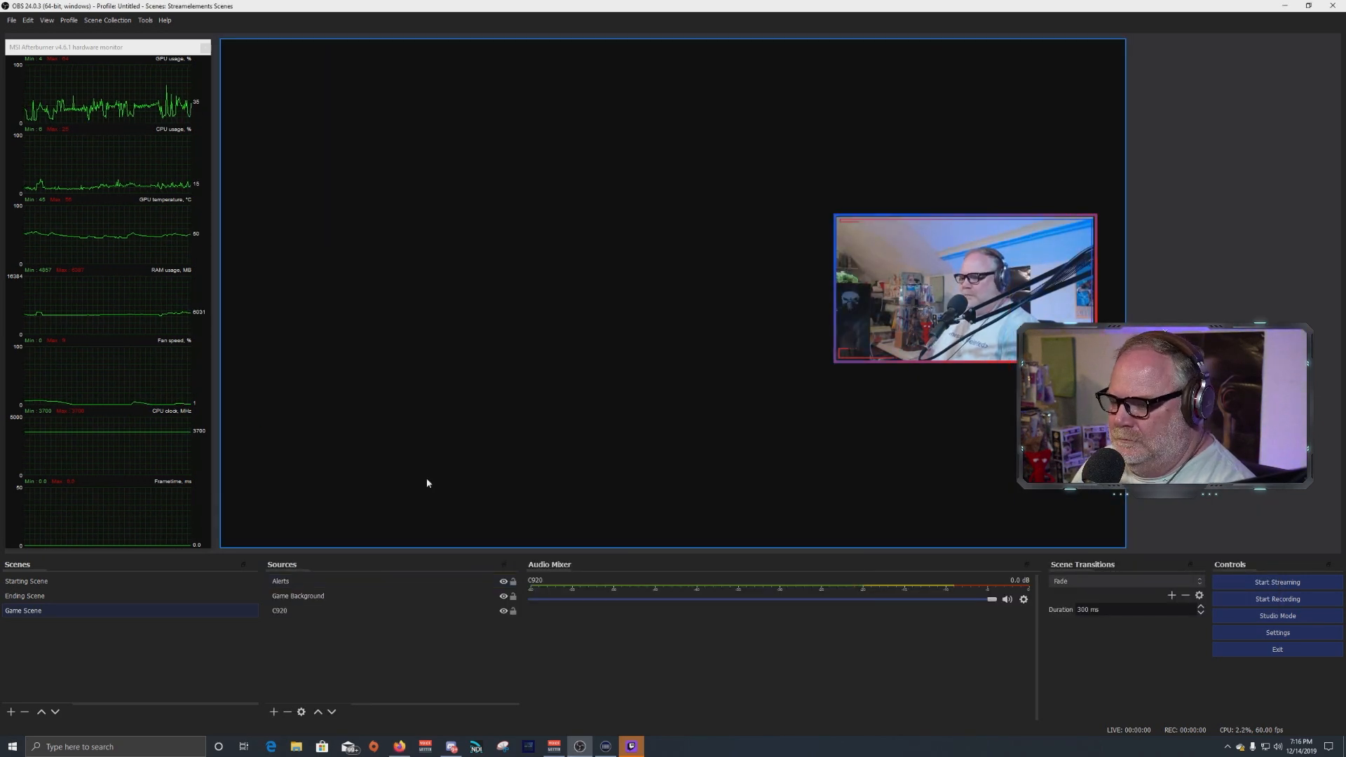
# Look through the StreamElements dashboard and saved overlays for an overlay to use for intermission
pyautogui.click(399, 746)
pyautogui.click(613, 105)
pyautogui.moveTo(1080, 85); pyautogui.dragTo(911, 87)
pyautogui.click(447, 147)
pyautogui.click(482, 175)
pyautogui.click(446, 147)
pyautogui.click(523, 232)
pyautogui.scroll(-4, 690, 223)
pyautogui.scroll(3, 690, 220)
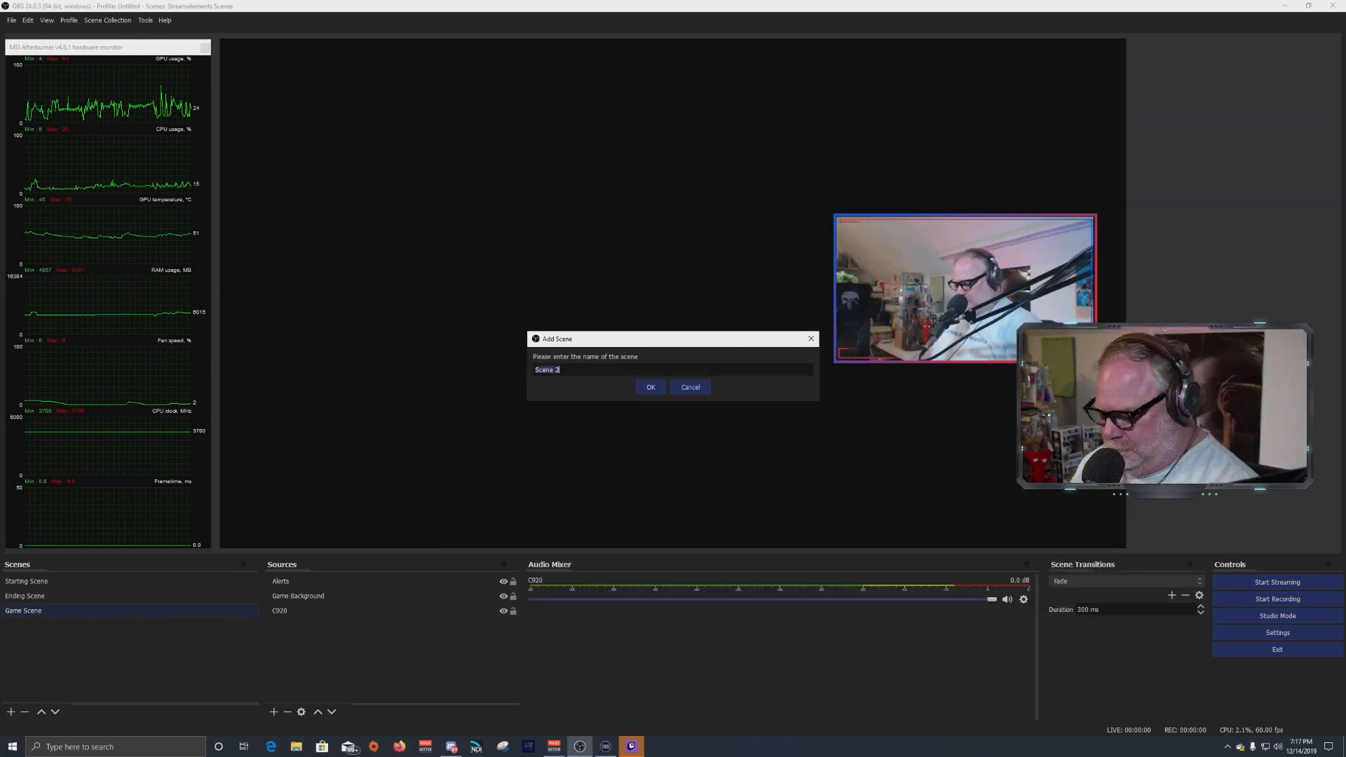
# Add a scene named "Intermission Scene" and a browser source named "Intermission Background" in it
pyautogui.press('Return')
pyautogui.click(274, 711)
pyautogui.click(301, 548)
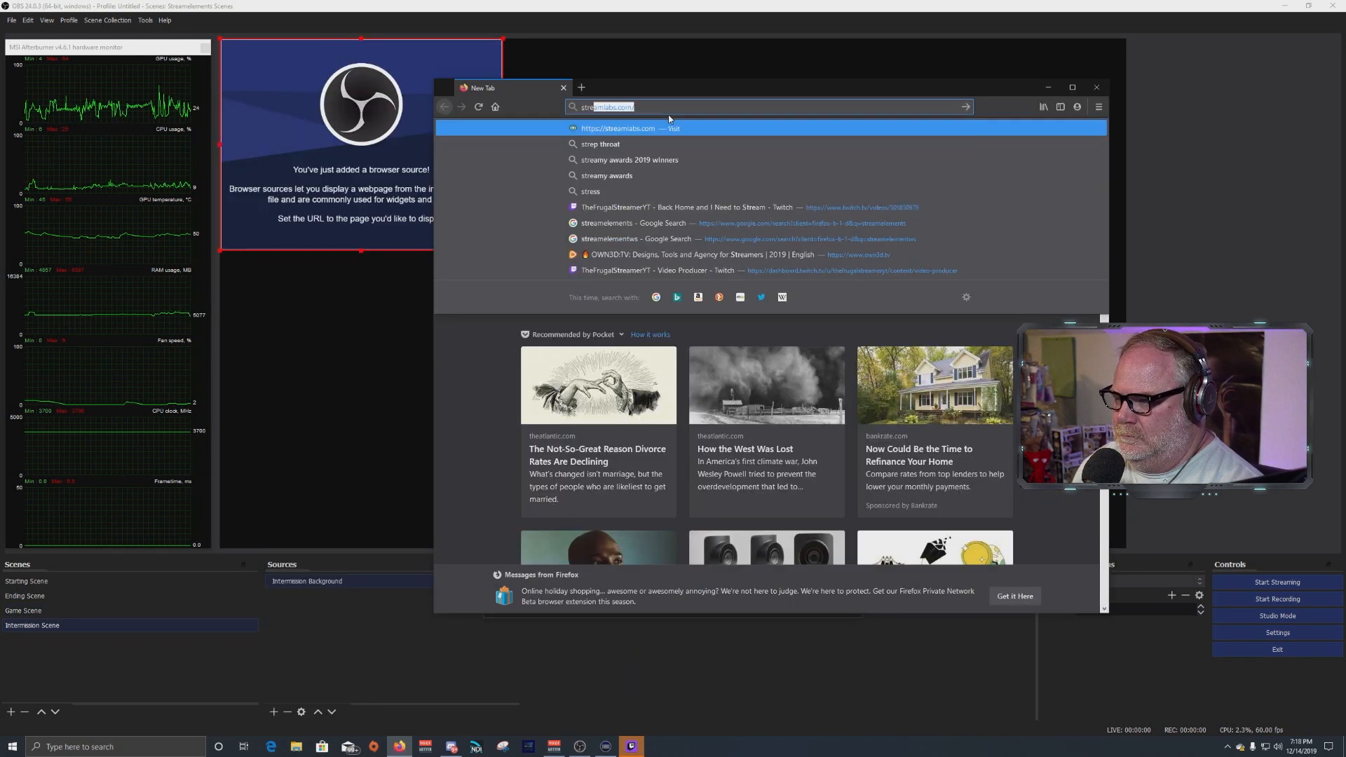
# Open the StreamElements website in the browser and go to the list of saved overlays
pyautogui.write('amelements')
pyautogui.press('Return')
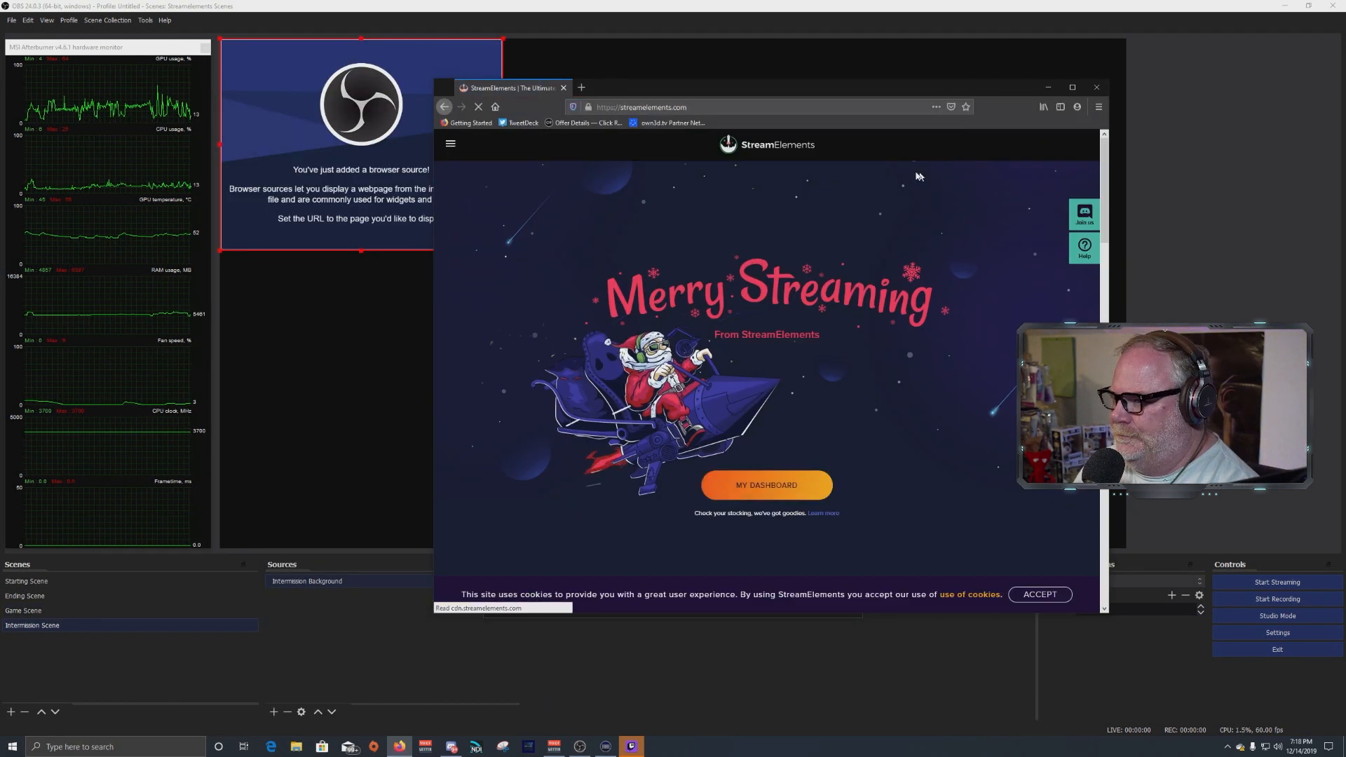
pyautogui.click(446, 146)
pyautogui.click(491, 221)
pyautogui.scroll(-1, 566, 363)
pyautogui.scroll(-5, 566, 363)
pyautogui.click(795, 326)
pyautogui.click(579, 290)
pyautogui.click(522, 142)
pyautogui.click(1089, 142)
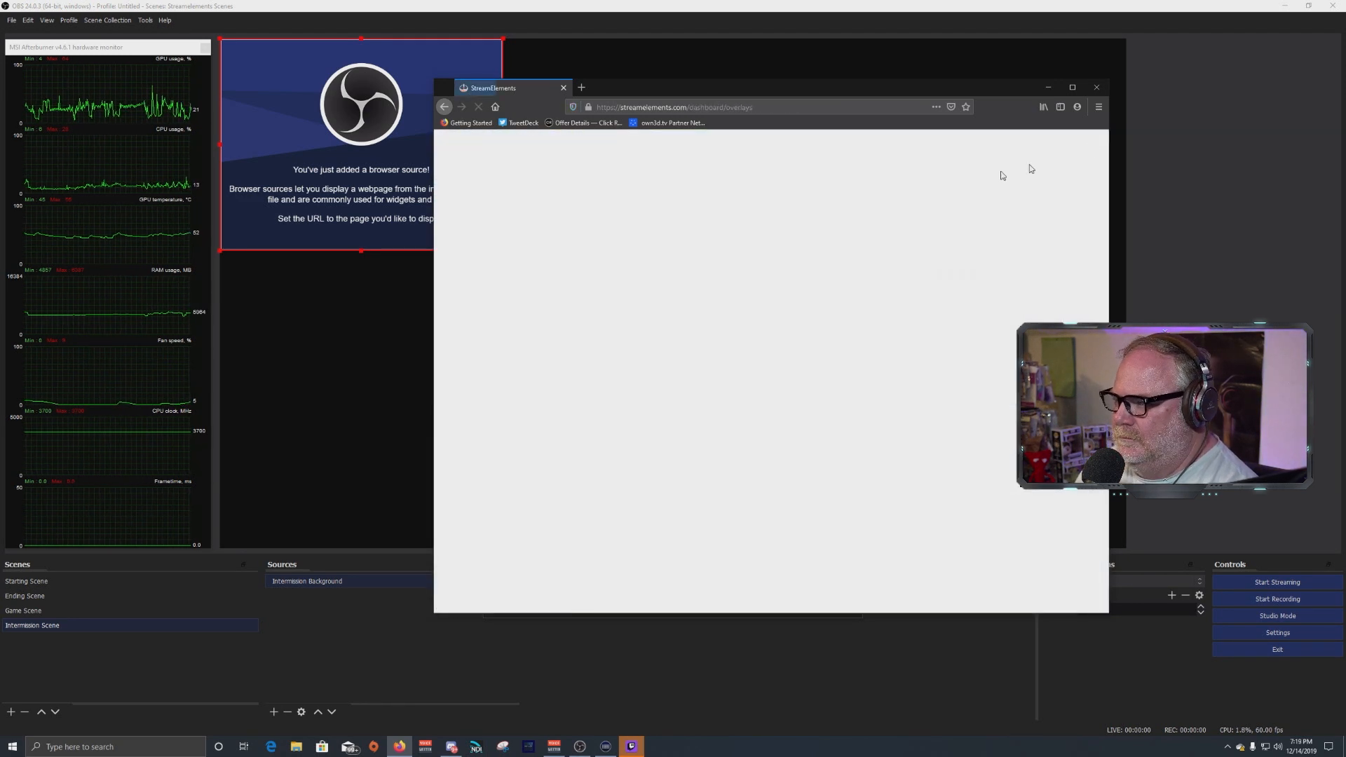
# Open the overlay that holds the stream chat widget in the StreamElements editor and show its layers
pyautogui.scroll(-4, 687, 365)
pyautogui.scroll(-3, 687, 363)
pyautogui.scroll(3, 691, 366)
pyautogui.click(694, 363)
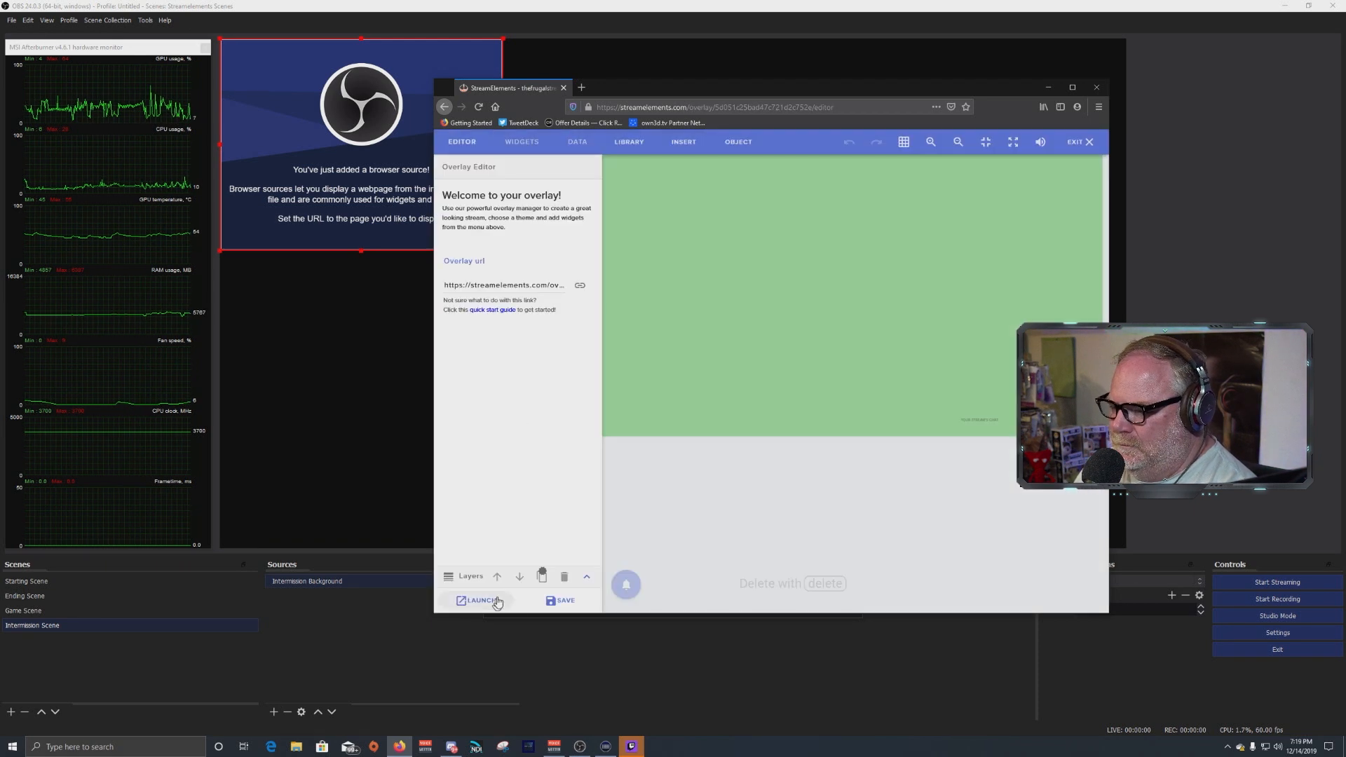
pyautogui.click(587, 577)
# Insert the intermission background video into the overlay, enlarge it to fill the canvas, and save
pyautogui.click(684, 143)
pyautogui.click(706, 201)
pyautogui.click(553, 199)
pyautogui.scroll(-3, 736, 327)
pyautogui.click(738, 314)
pyautogui.moveTo(689, 203); pyautogui.dragTo(1102, 436)
pyautogui.rightClick(835, 208)
pyautogui.click(517, 246)
pyautogui.click(560, 601)
# Move the video layer beneath the stream chat layer, save the overlay and exit the editor
pyautogui.click(519, 377)
pyautogui.click(561, 403)
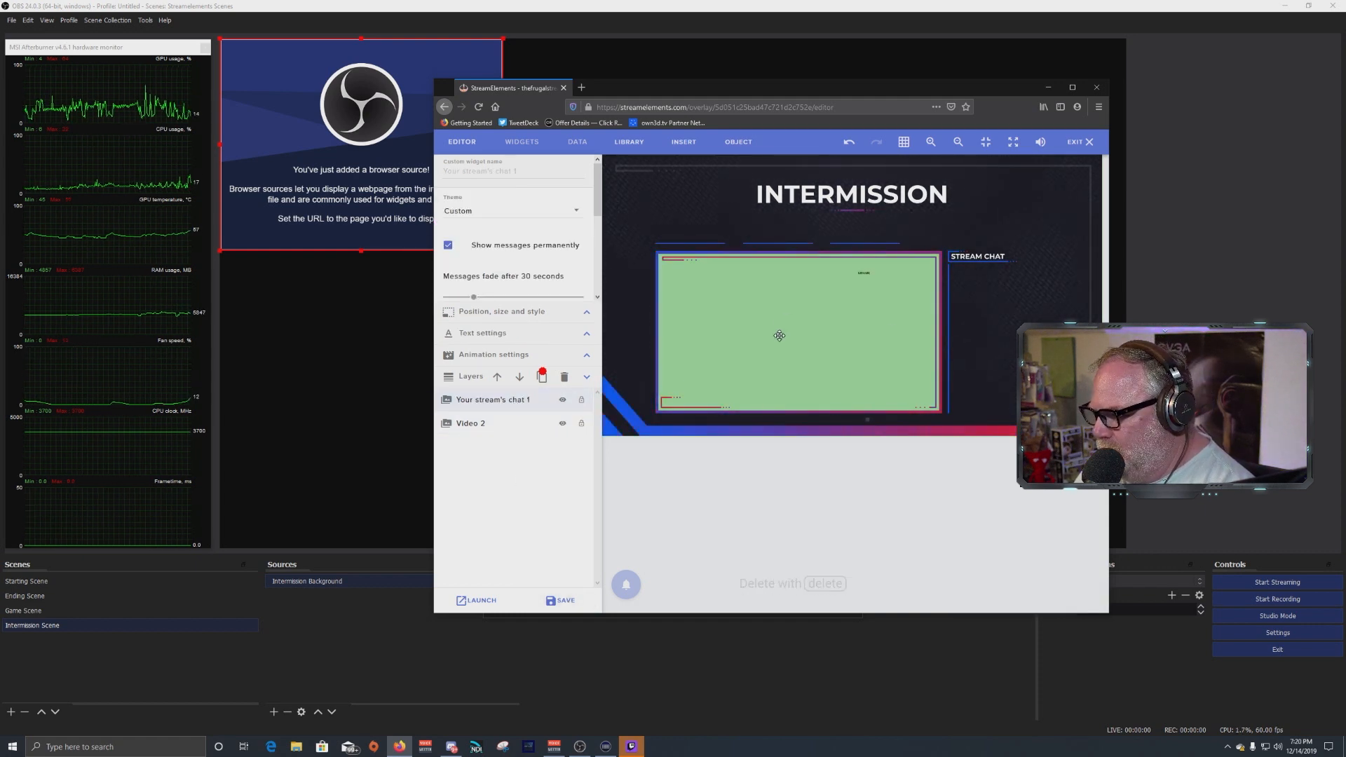
pyautogui.click(561, 600)
pyautogui.click(1079, 142)
# Copy the intermission overlay's private URL from StreamElements and paste it into the Intermission Background source in OBS
pyautogui.scroll(-8, 760, 456)
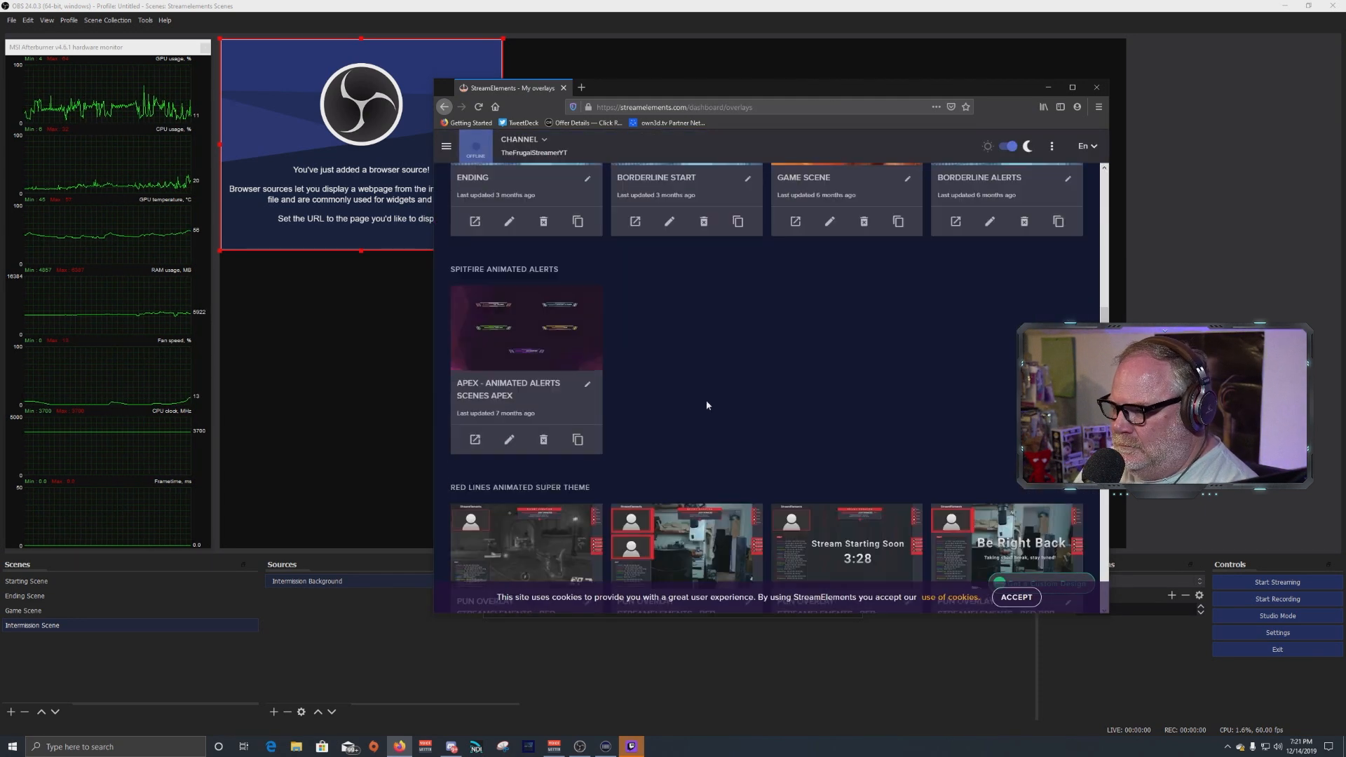
pyautogui.scroll(8, 760, 401)
pyautogui.click(671, 415)
pyautogui.click(1048, 87)
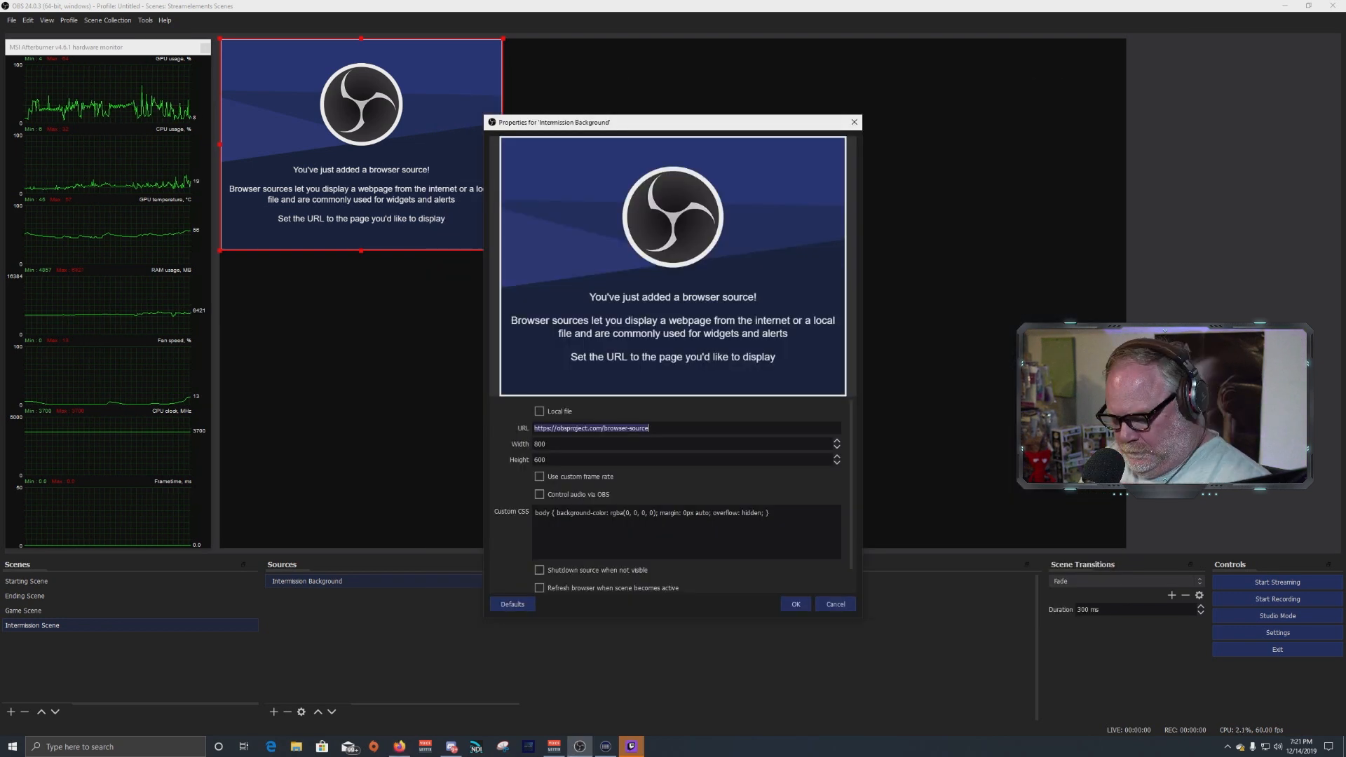
pyautogui.click(796, 604)
# Scale Intermission Background to fill the canvas and add the C920 webcam as a video capture source to Intermission Scene
pyautogui.rightClick(715, 239)
pyautogui.moveTo(742, 460)
pyautogui.click(856, 593)
pyautogui.click(273, 711)
pyautogui.click(339, 660)
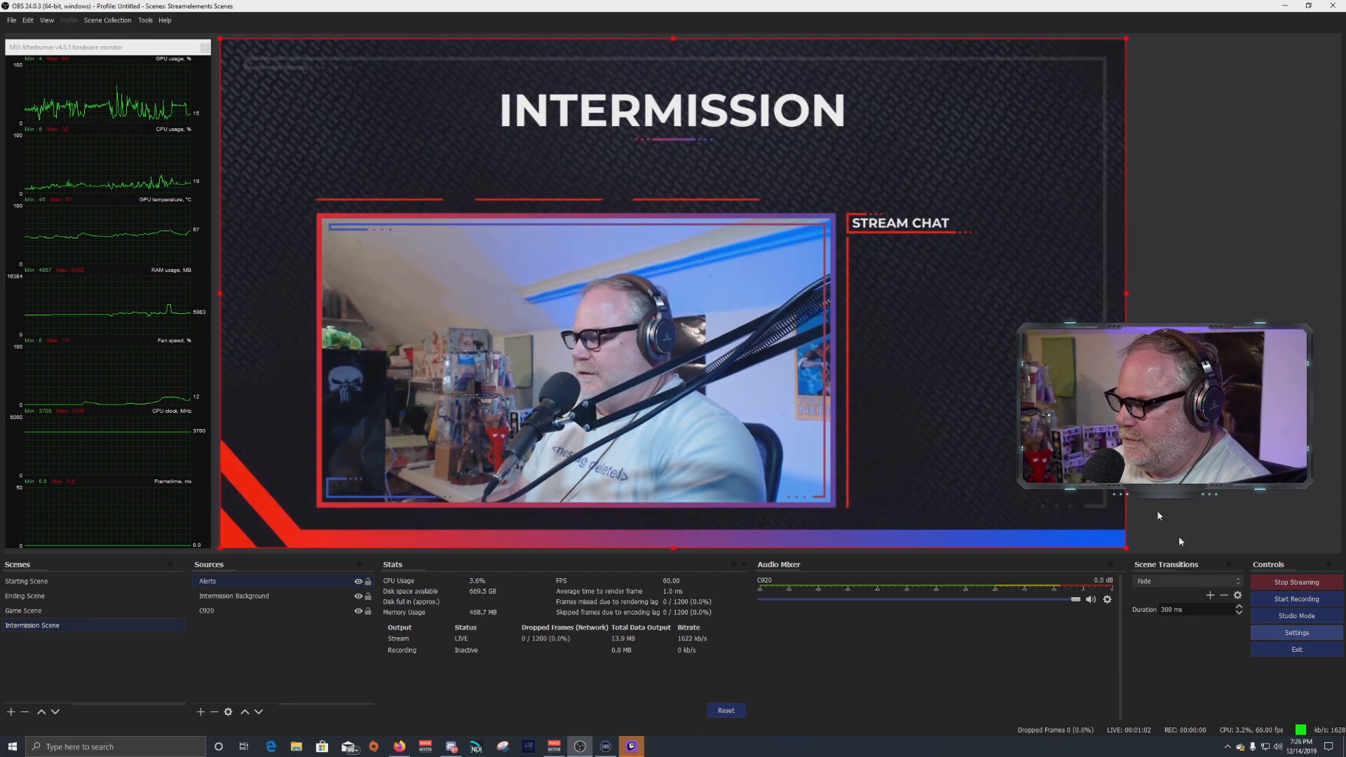
# Check the streaming output settings and the browser source hardware acceleration option in the advanced settings without changing them
pyautogui.click(440, 250)
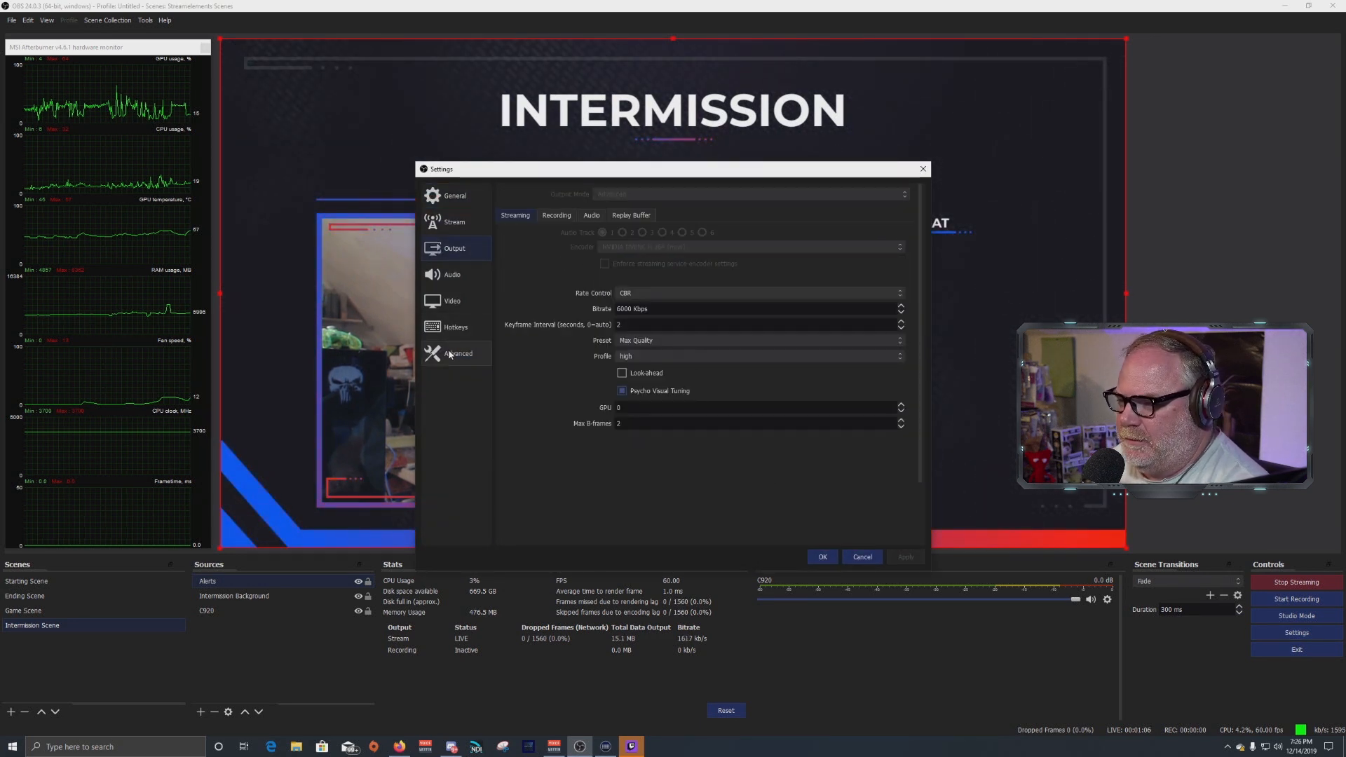
pyautogui.click(449, 354)
pyautogui.scroll(-5, 585, 389)
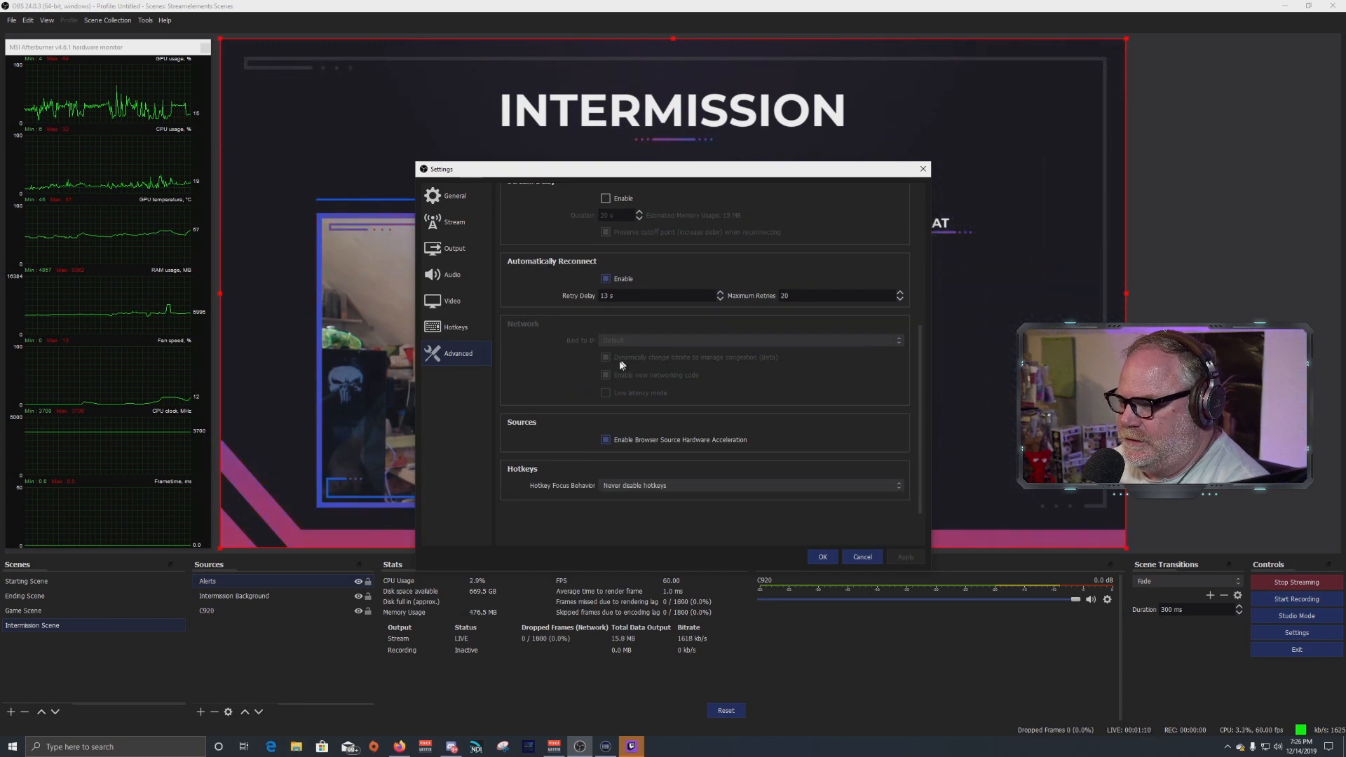
pyautogui.click(861, 558)
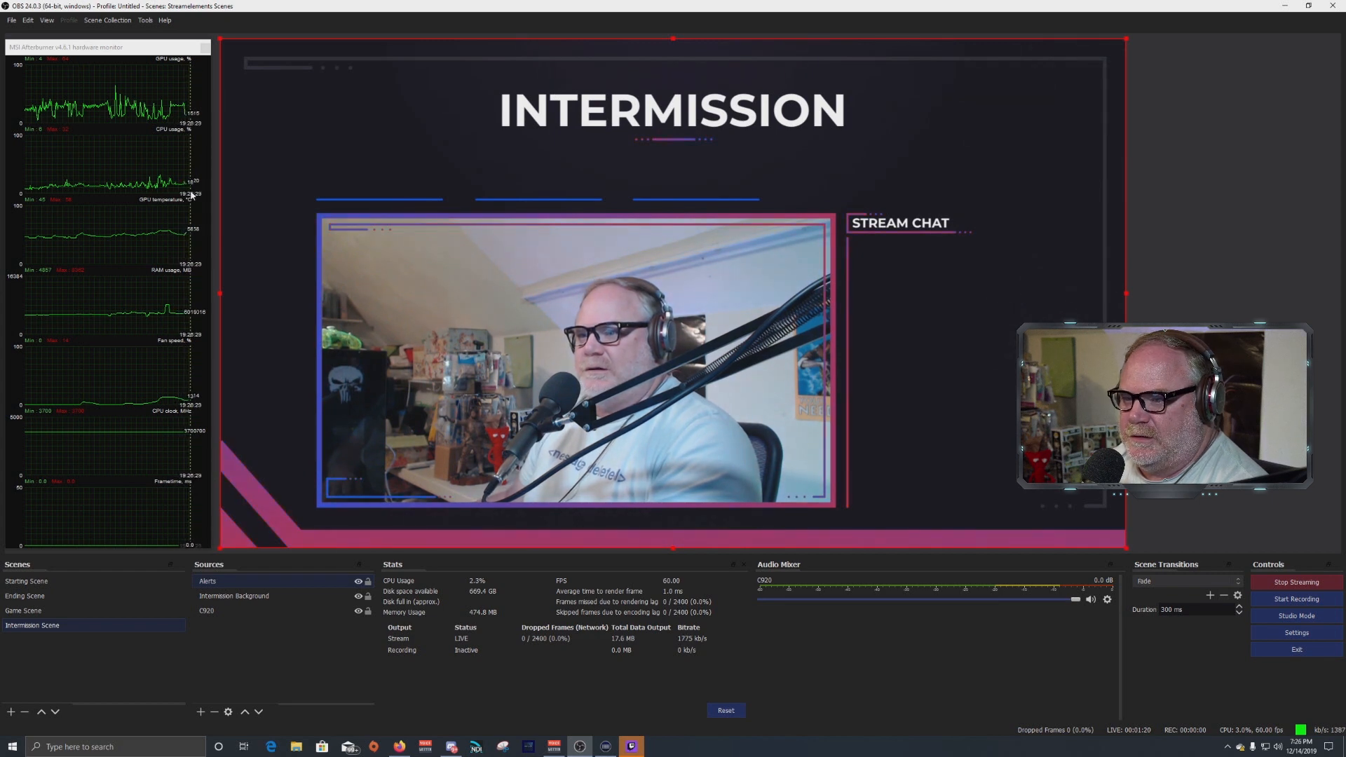
# Switch among the Ending, Game and Starting scenes while live to check hardware usage with the StreamElements overlays
pyautogui.click(91, 599)
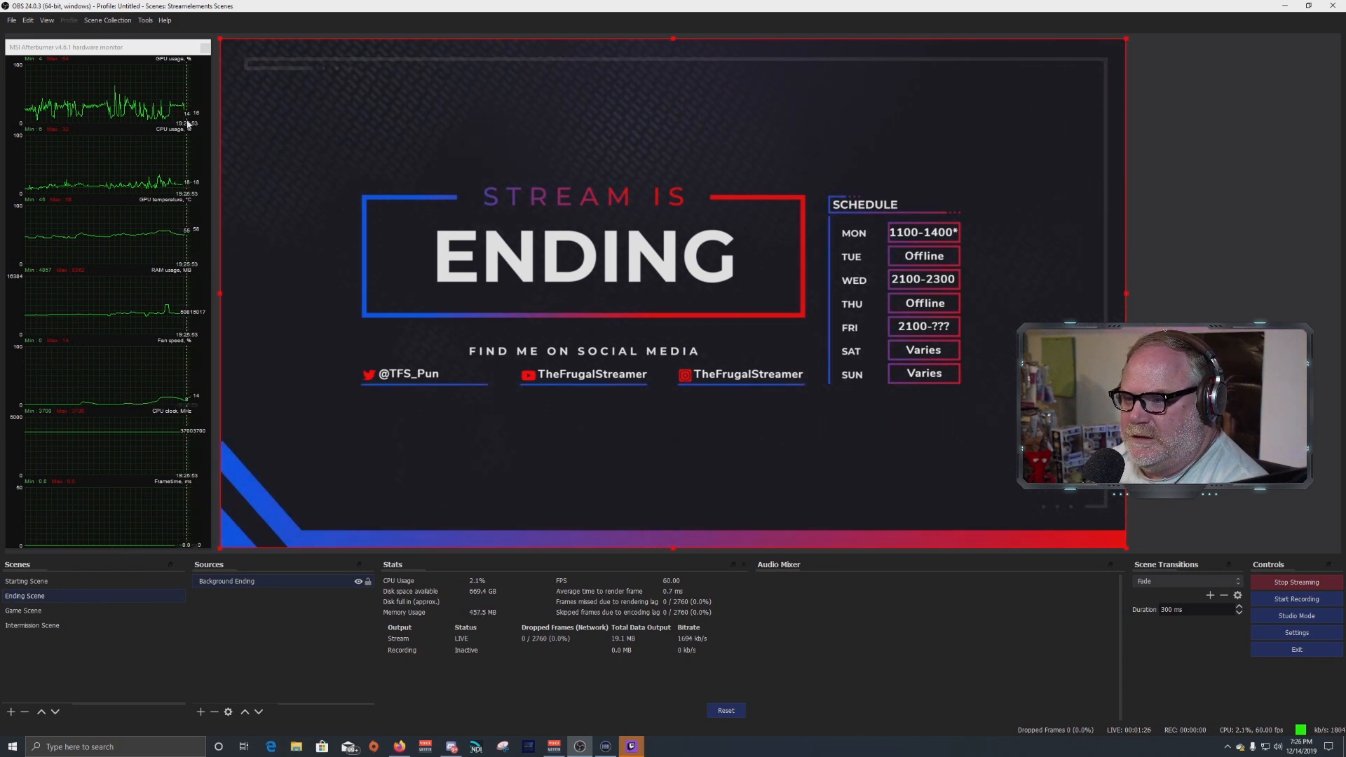
pyautogui.click(58, 609)
pyautogui.click(62, 585)
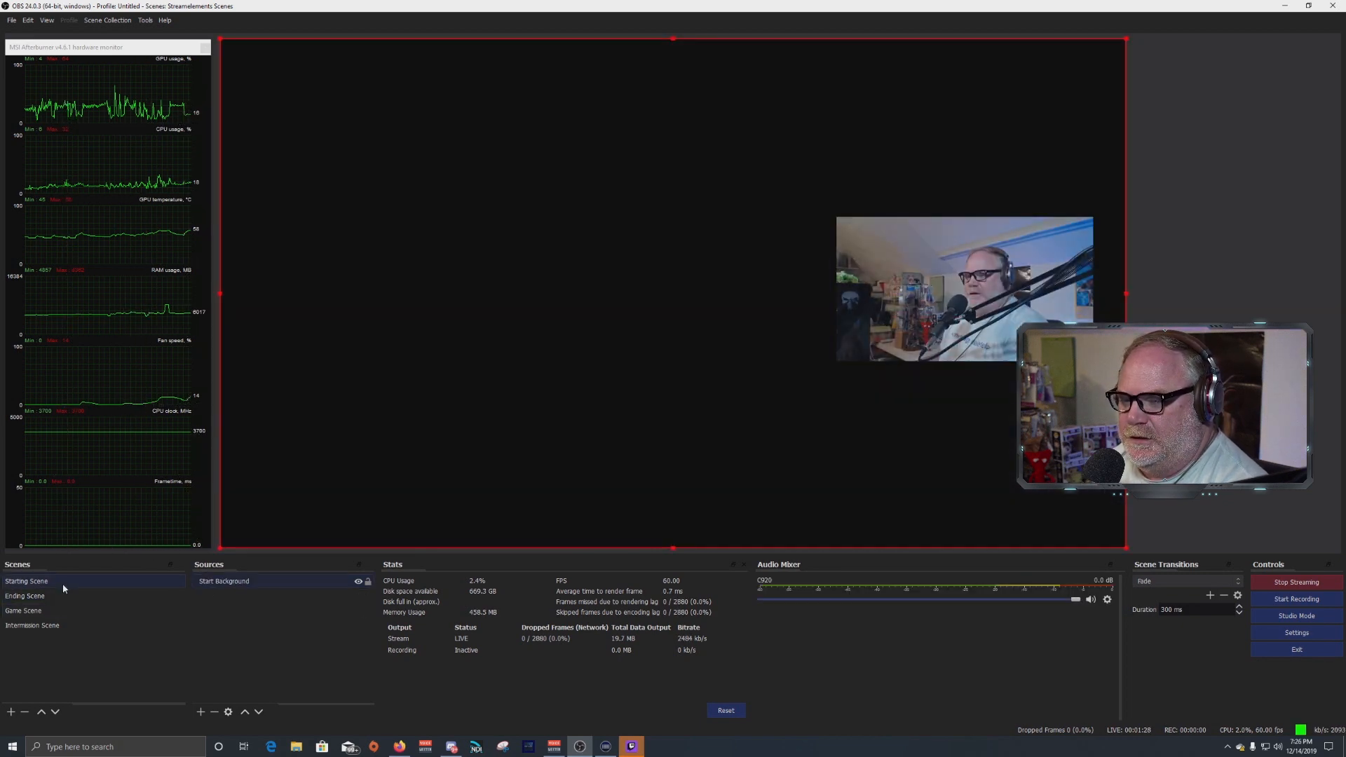
pyautogui.click(63, 600)
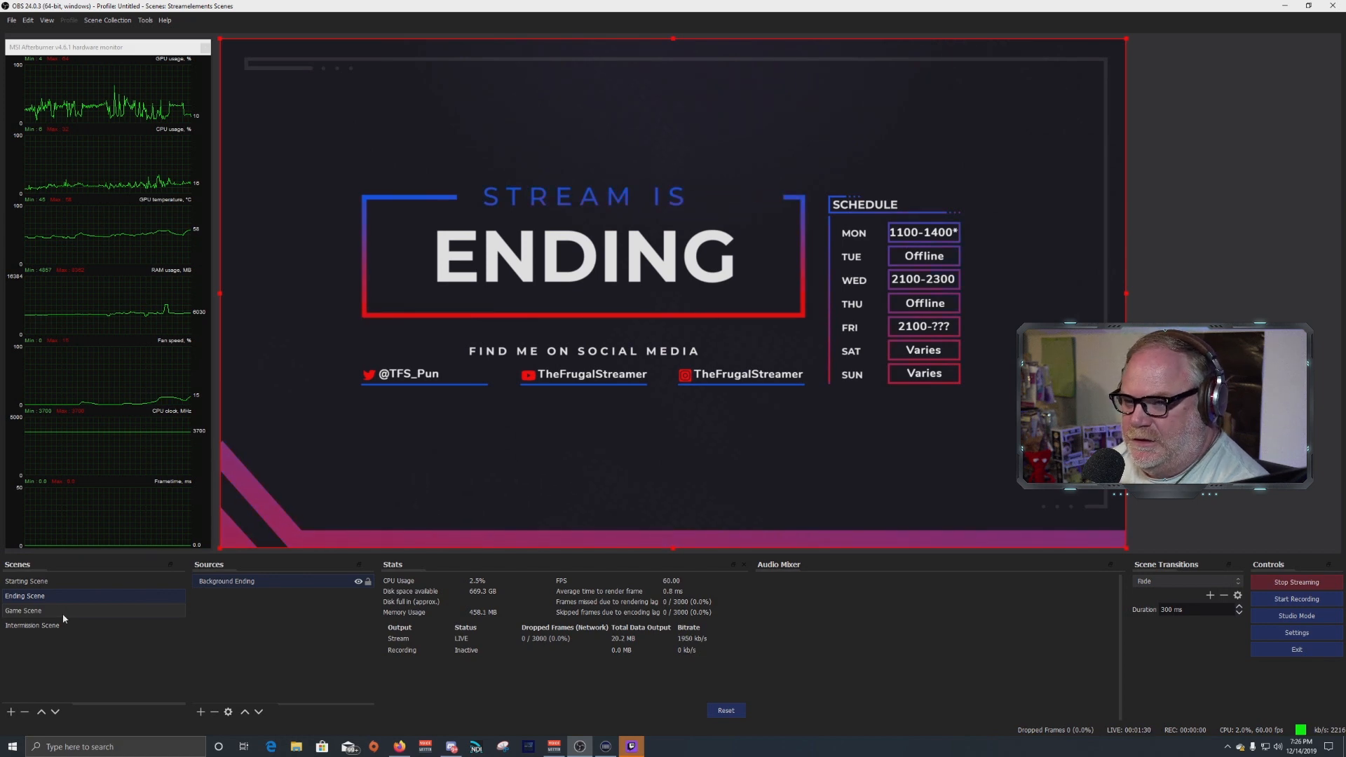
pyautogui.click(67, 581)
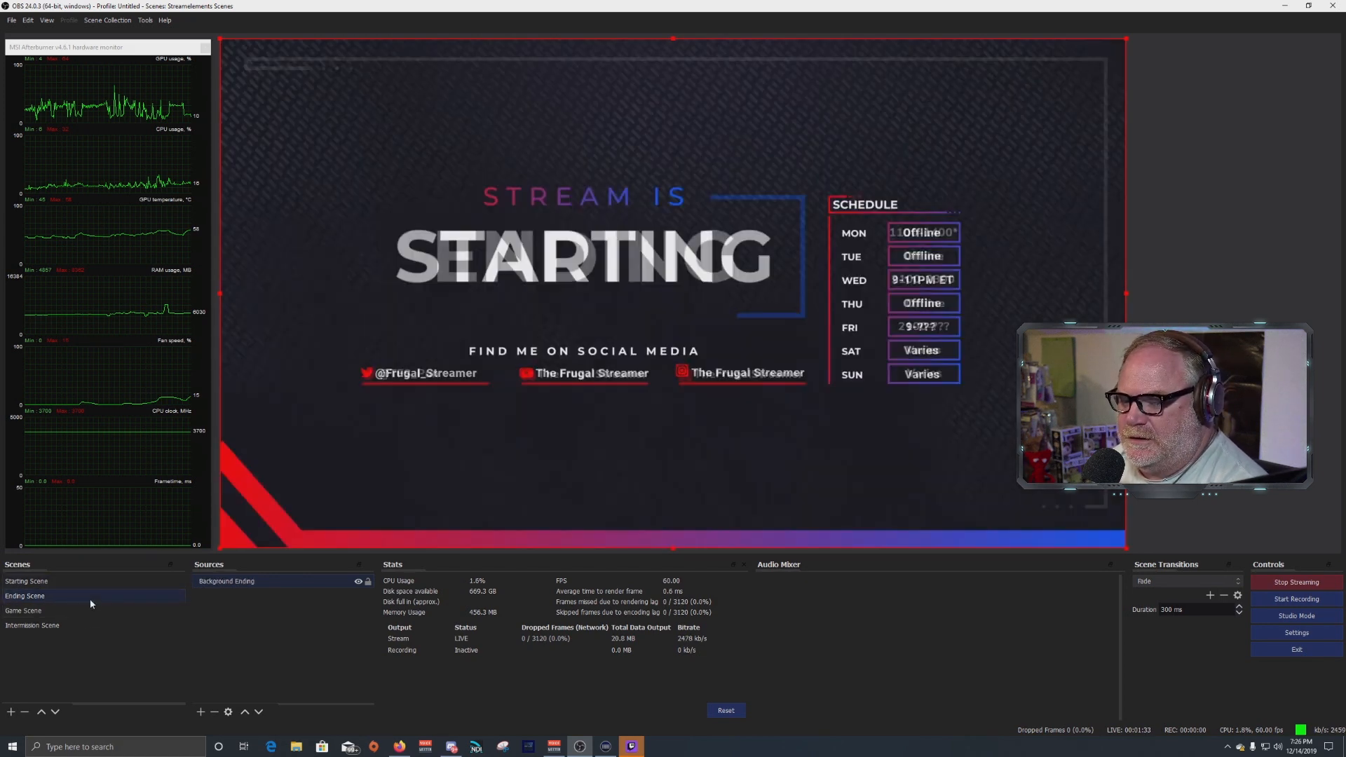
pyautogui.click(90, 597)
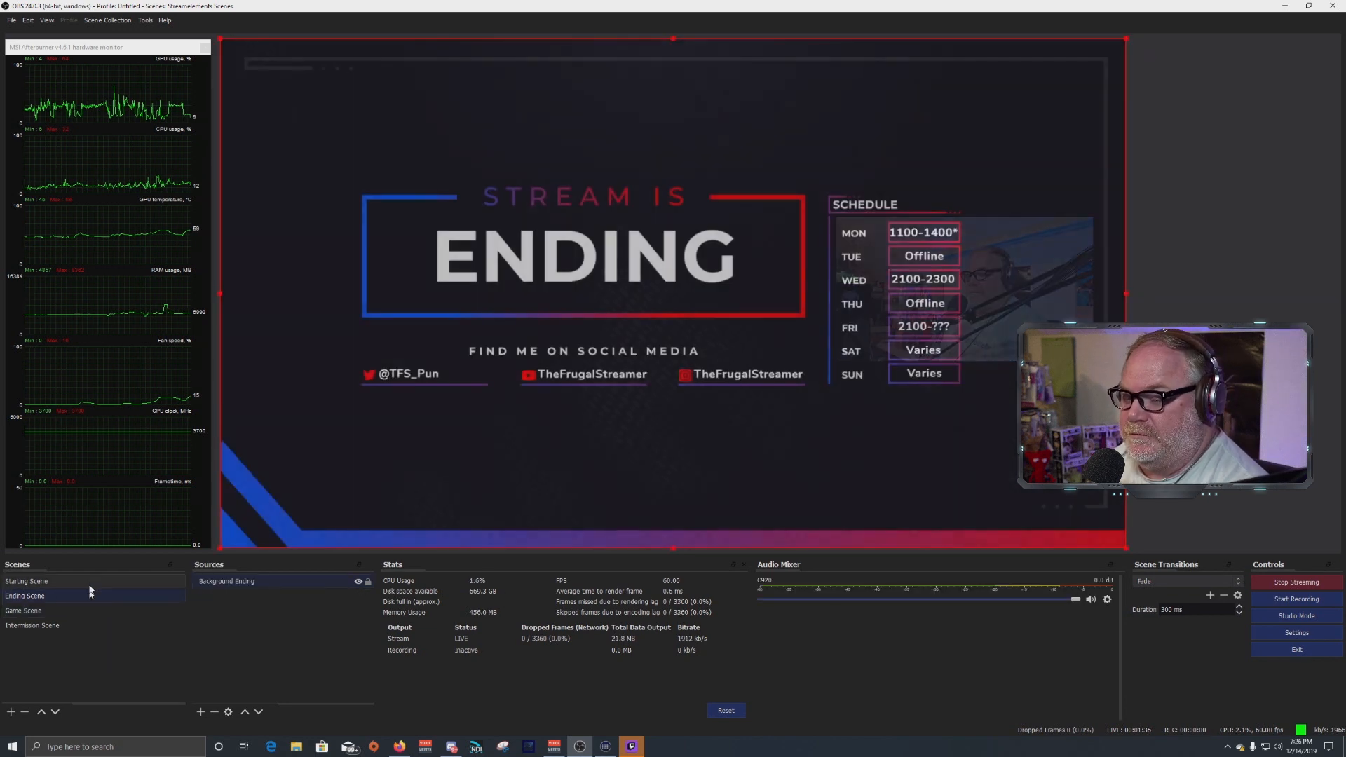
pyautogui.click(91, 581)
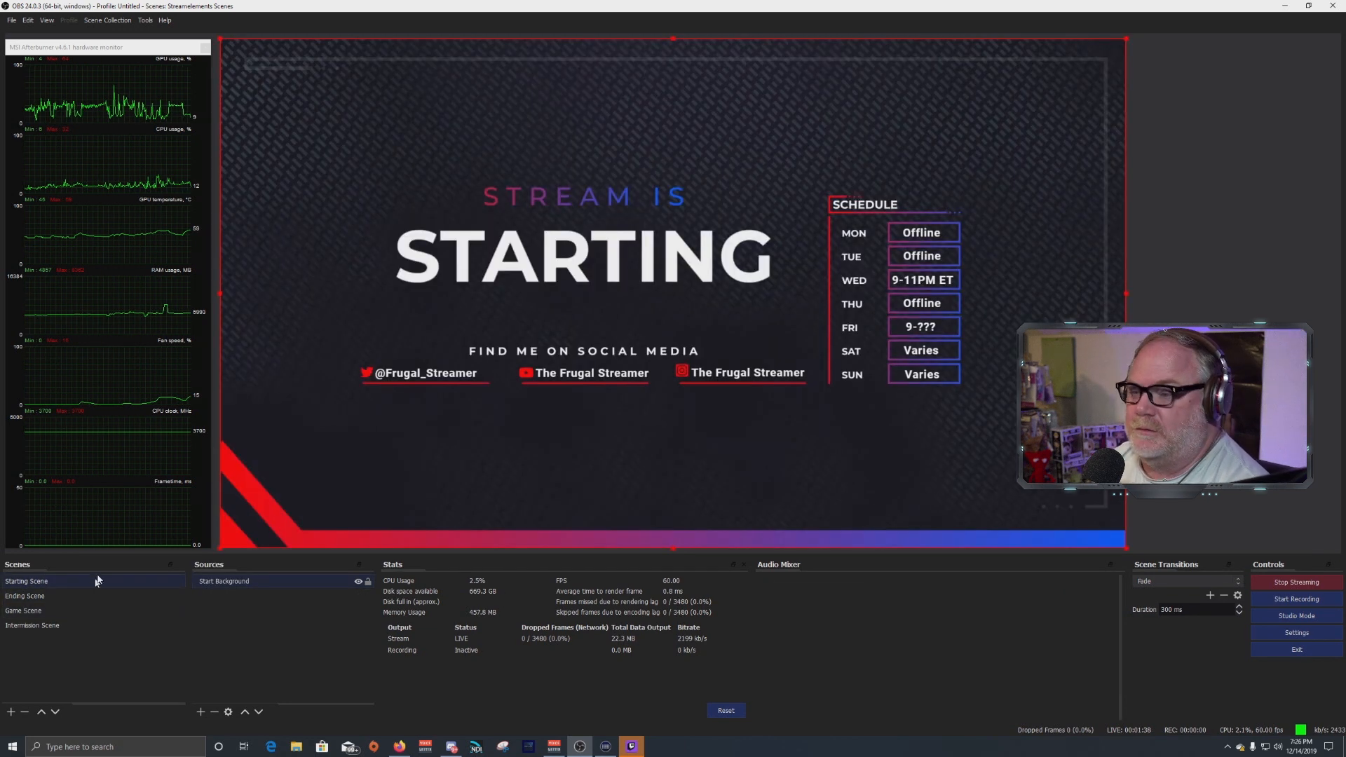
pyautogui.click(74, 612)
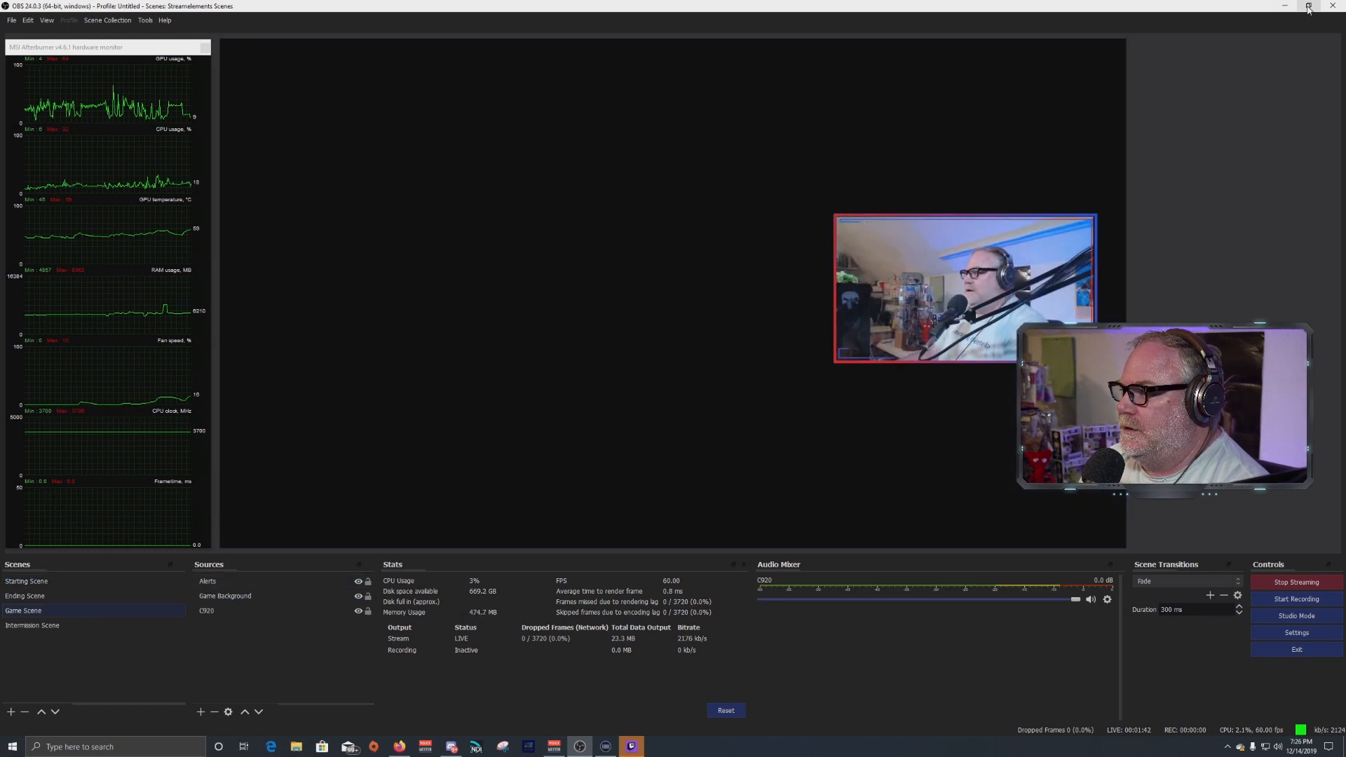
# Restore the OBS window to its smaller size and switch to the Twitch app
pyautogui.doubleClick(1270, 10)
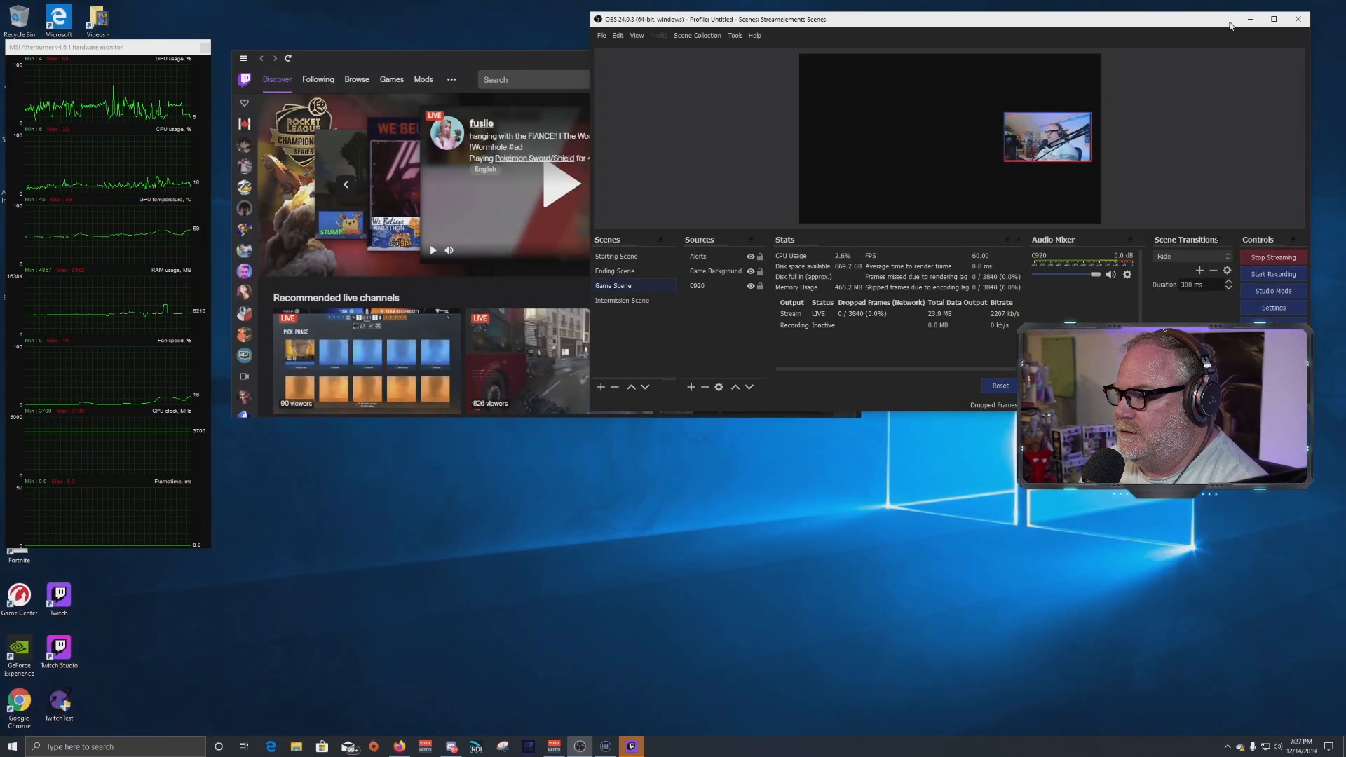
pyautogui.click(514, 63)
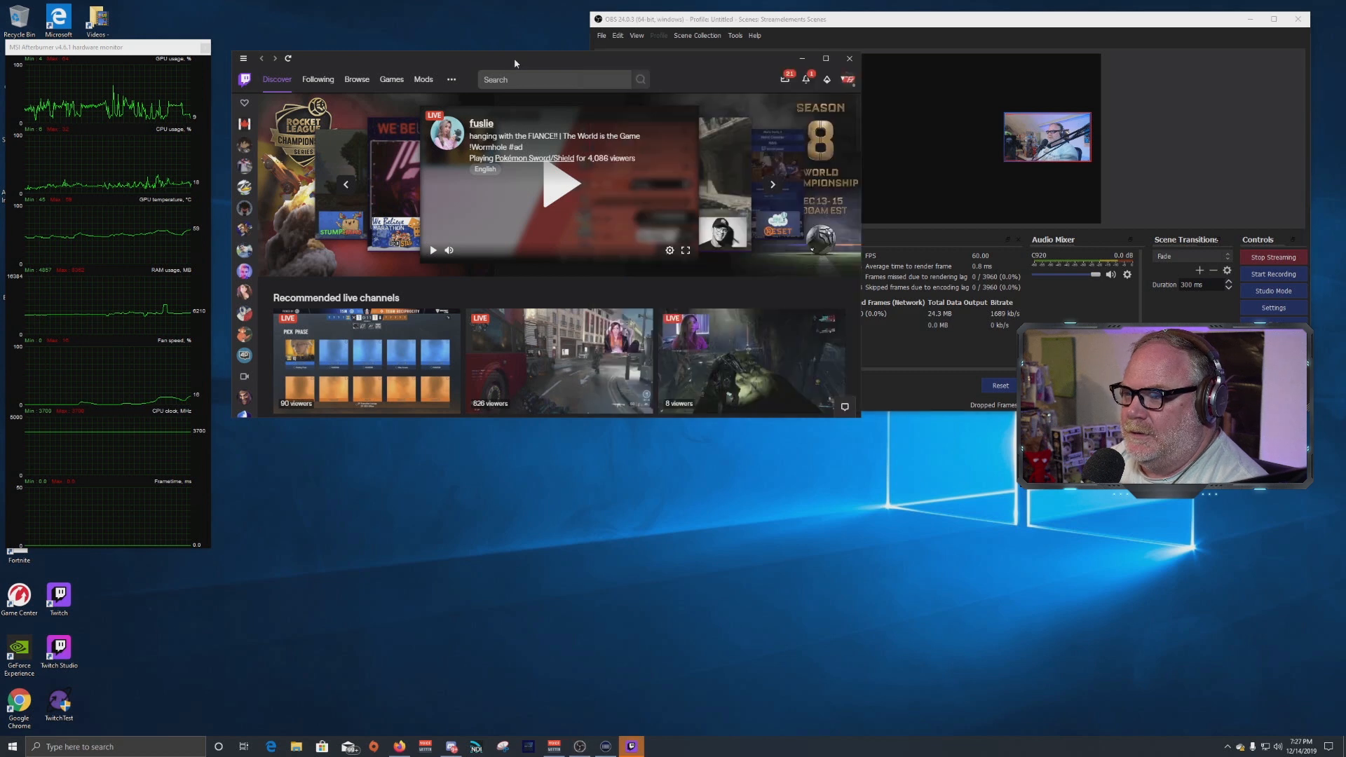
# Clear the desktop around OBS by closing the Twitch app and minimizing the Stream Deck and Discord windows
pyautogui.moveTo(806, 68); pyautogui.dragTo(654, 119)
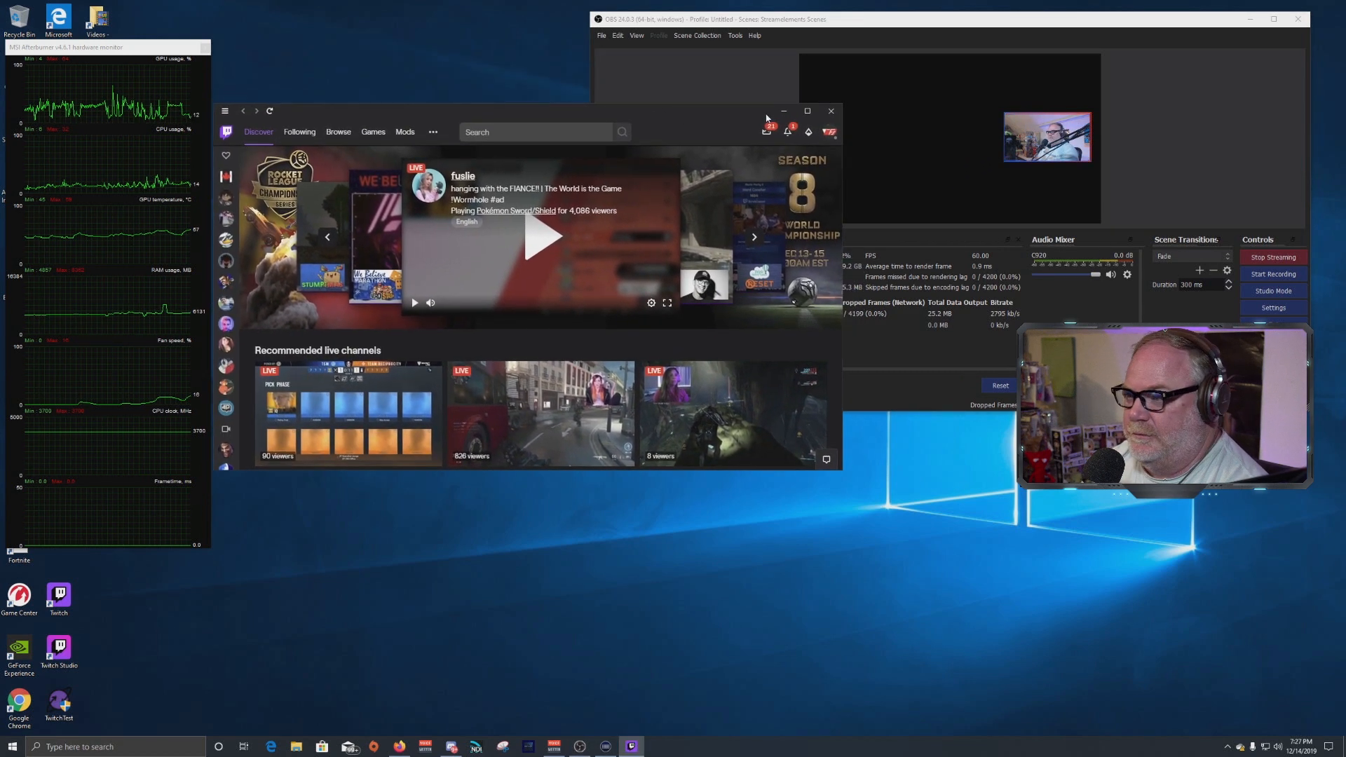
pyautogui.click(782, 114)
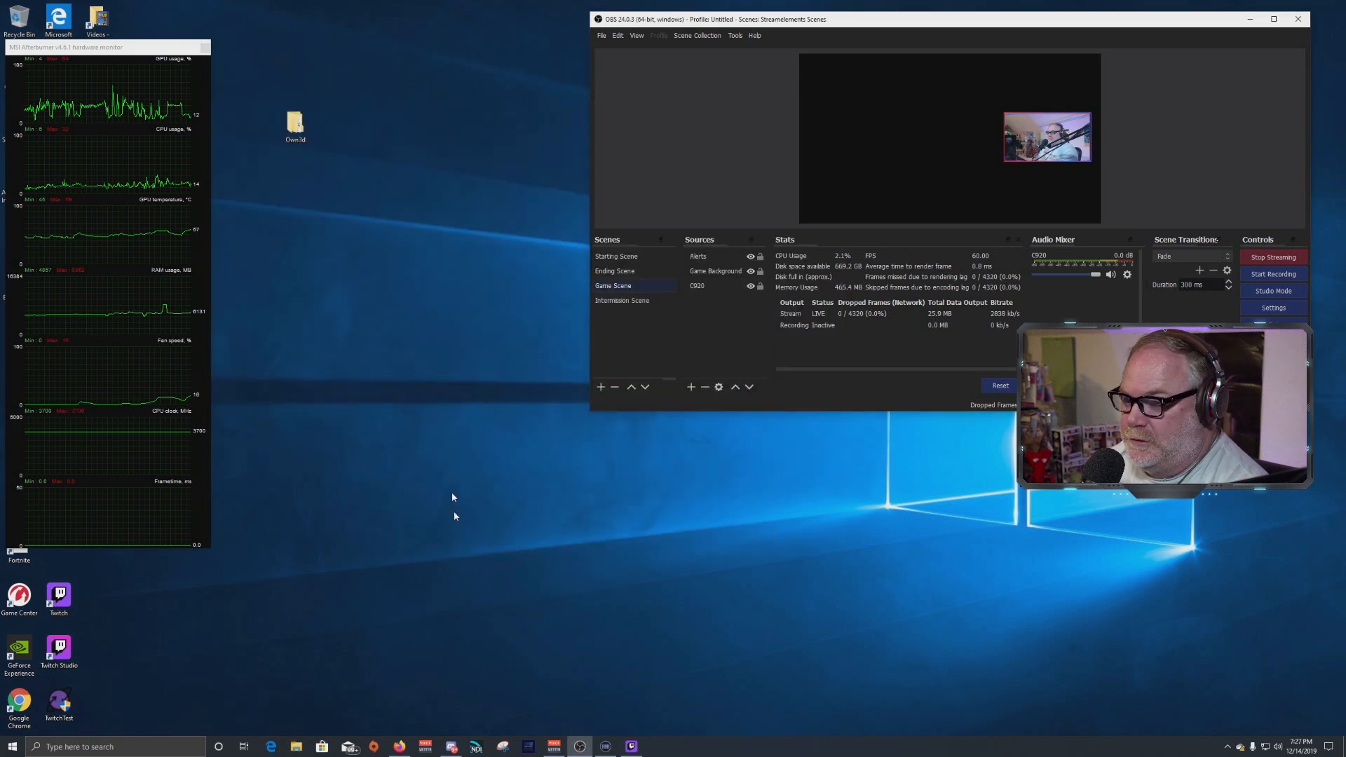
pyautogui.click(586, 750)
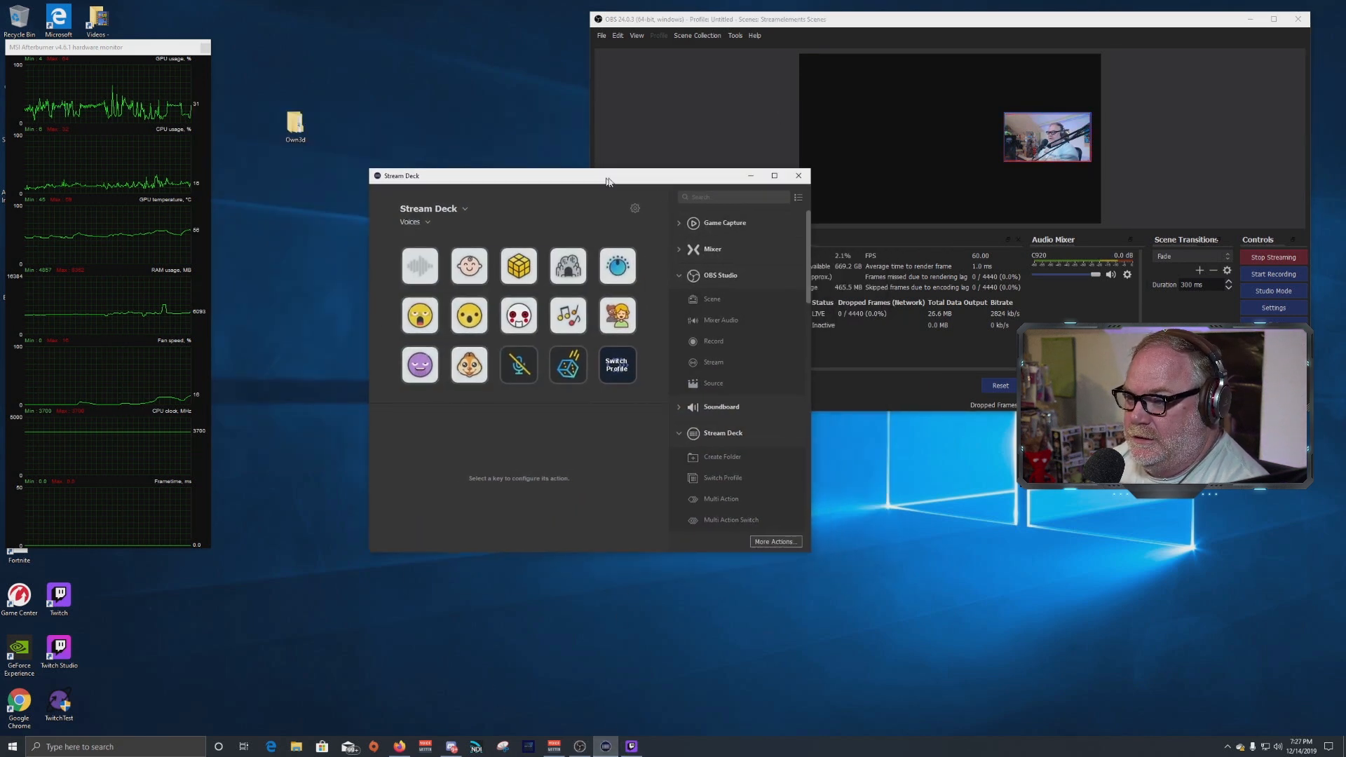
pyautogui.click(842, 162)
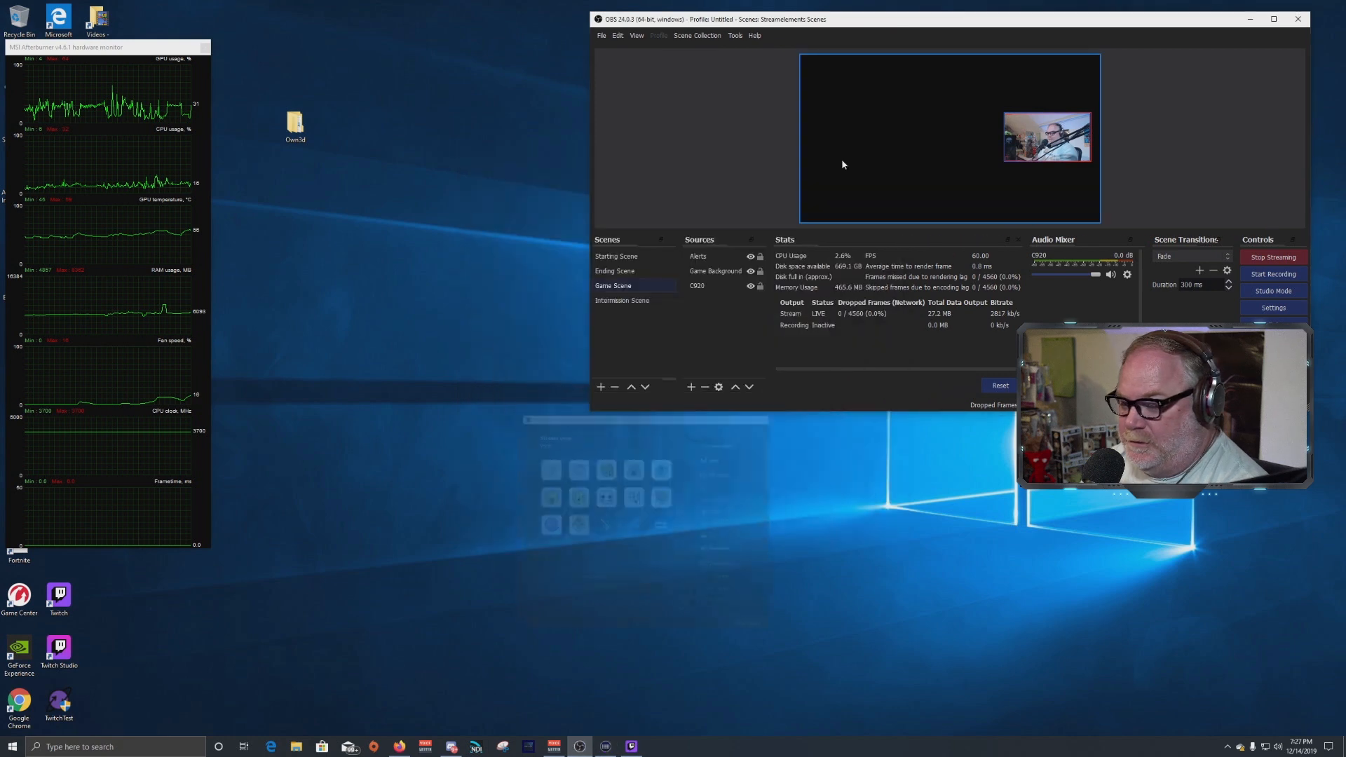
pyautogui.click(632, 747)
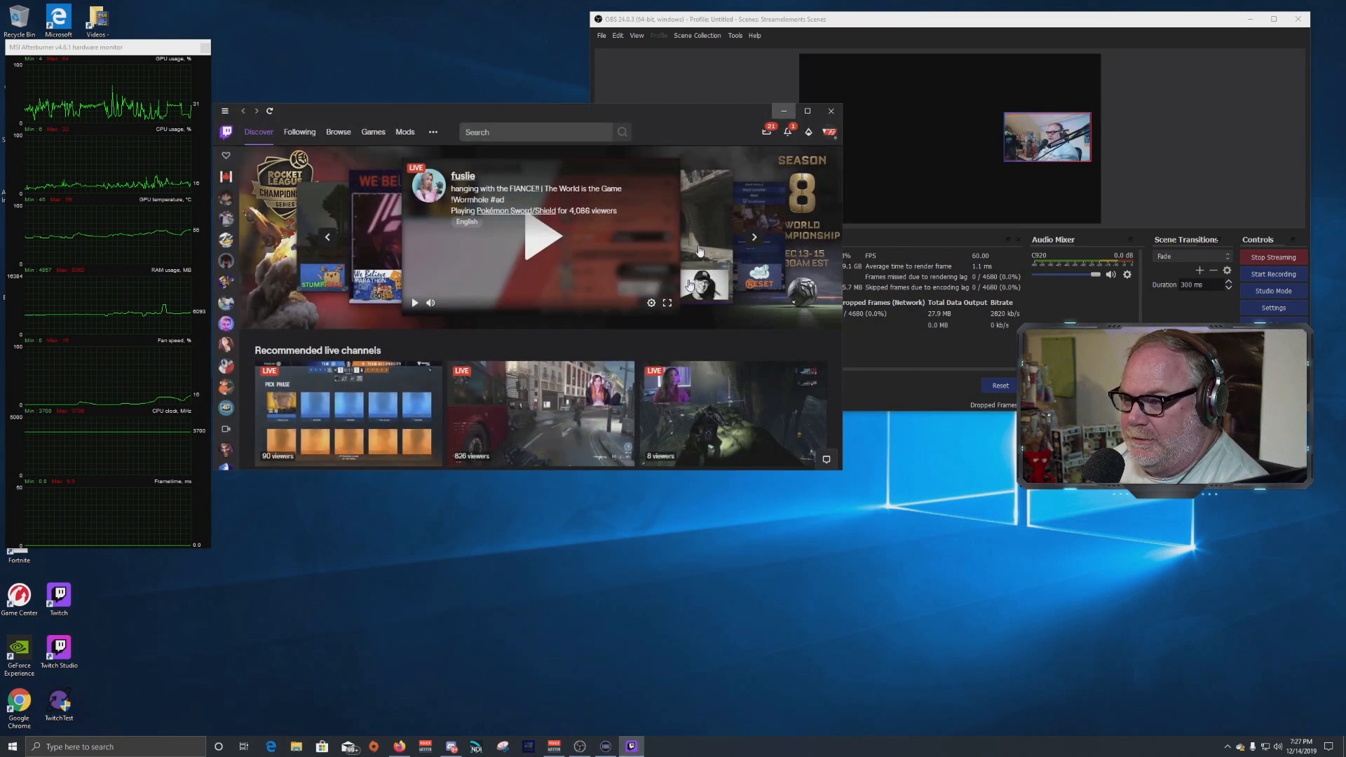
pyautogui.click(832, 115)
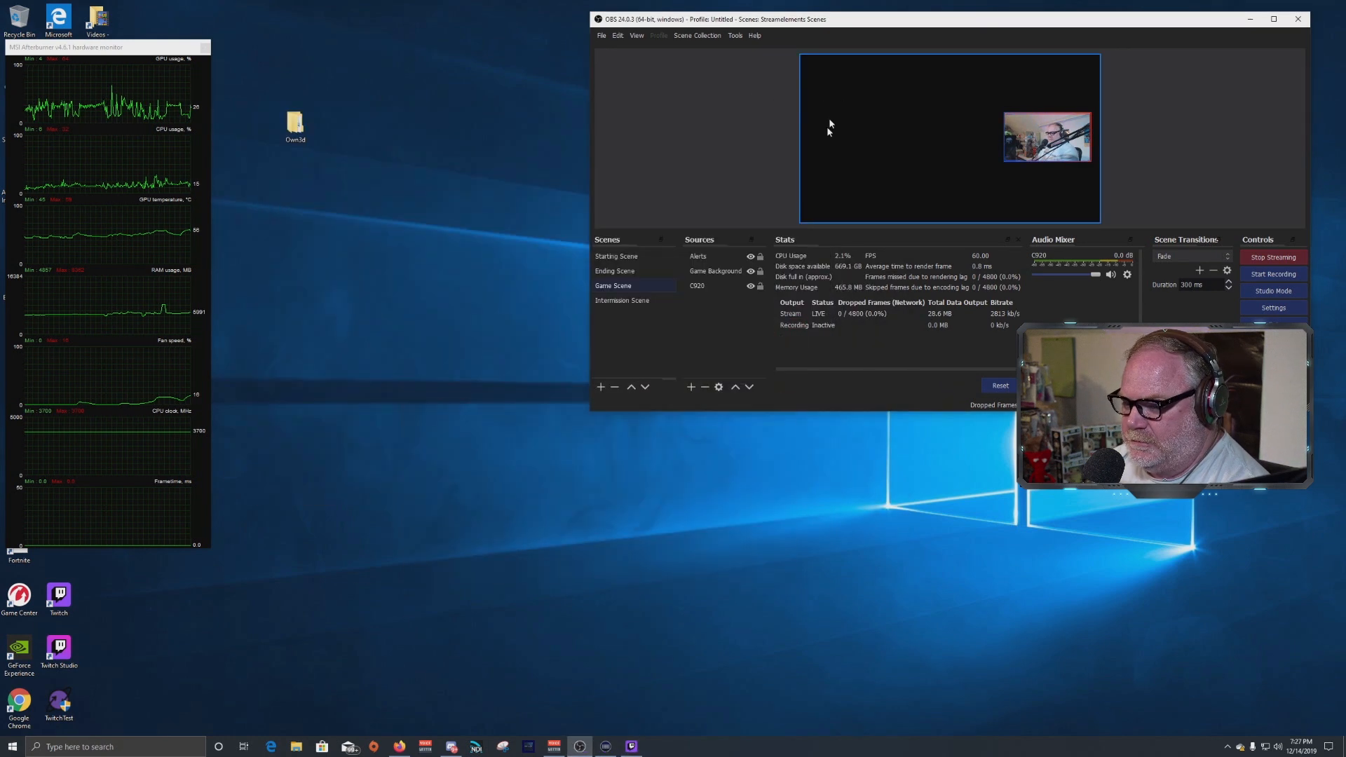
pyautogui.click(456, 748)
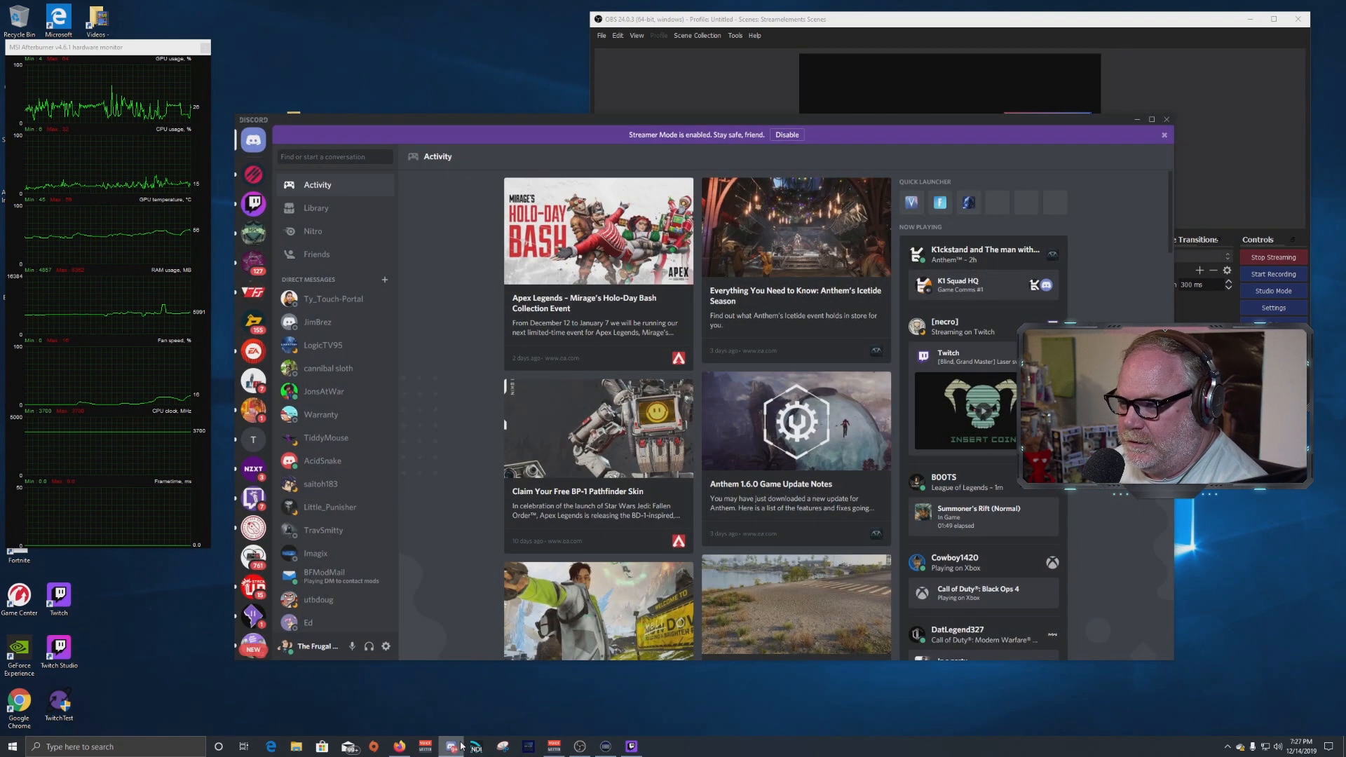
pyautogui.click(1136, 121)
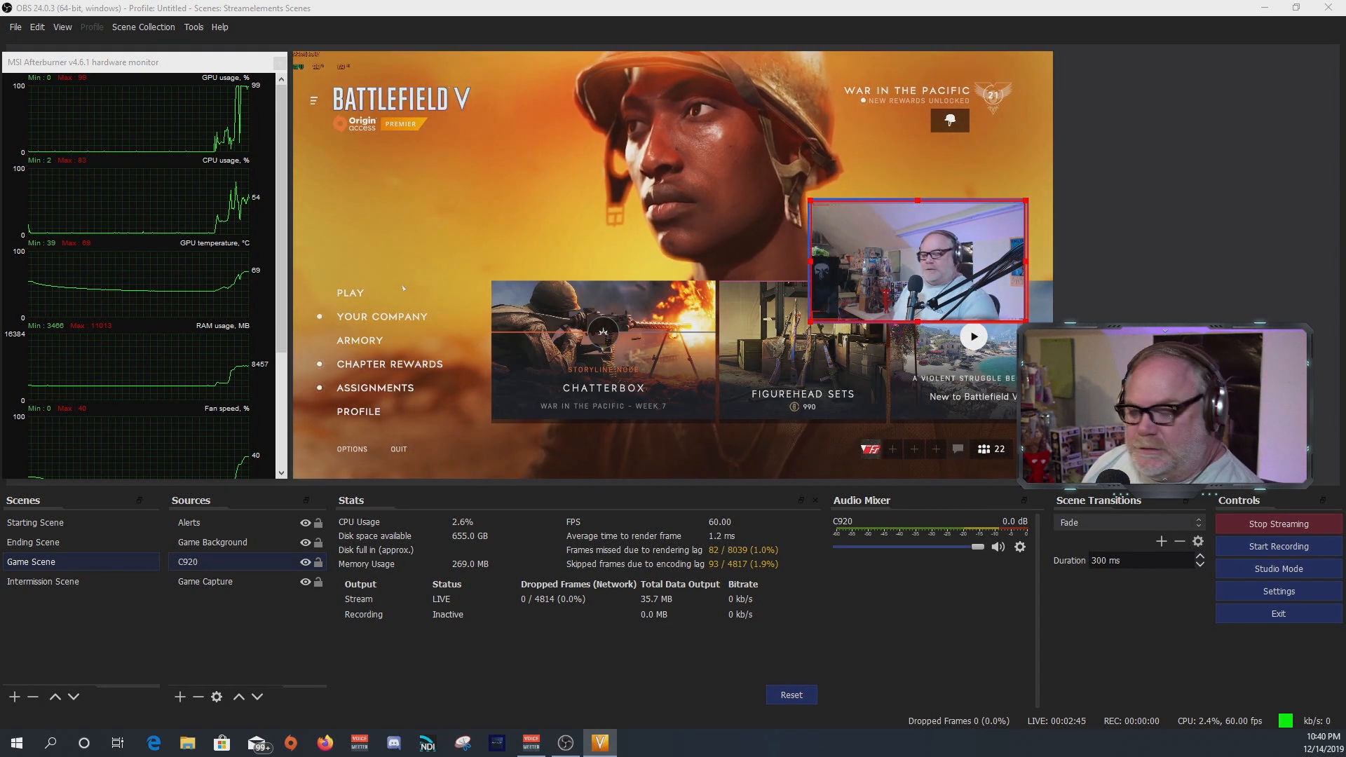
# Switch to Battlefield V and choose the recommended Wake Island match from the multiplayer modes
pyautogui.click(344, 294)
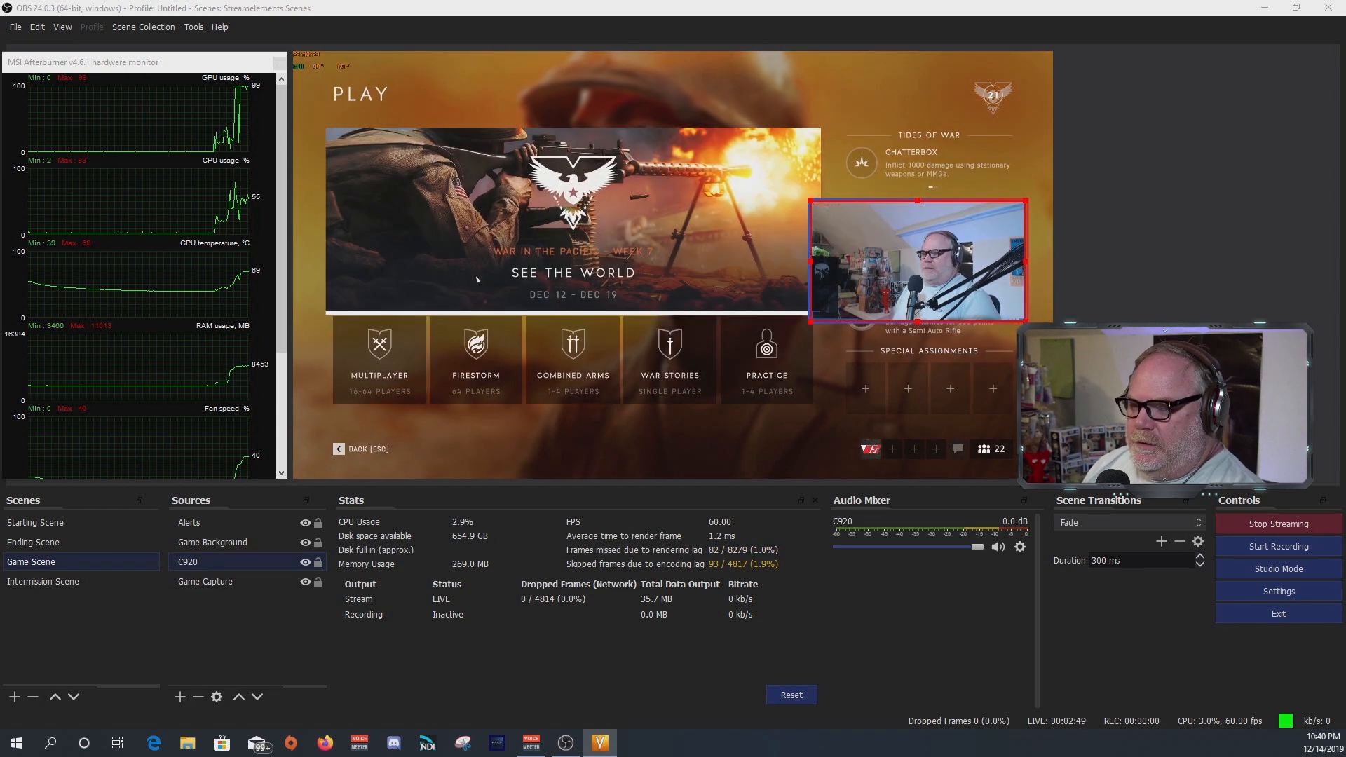
pyautogui.click(385, 357)
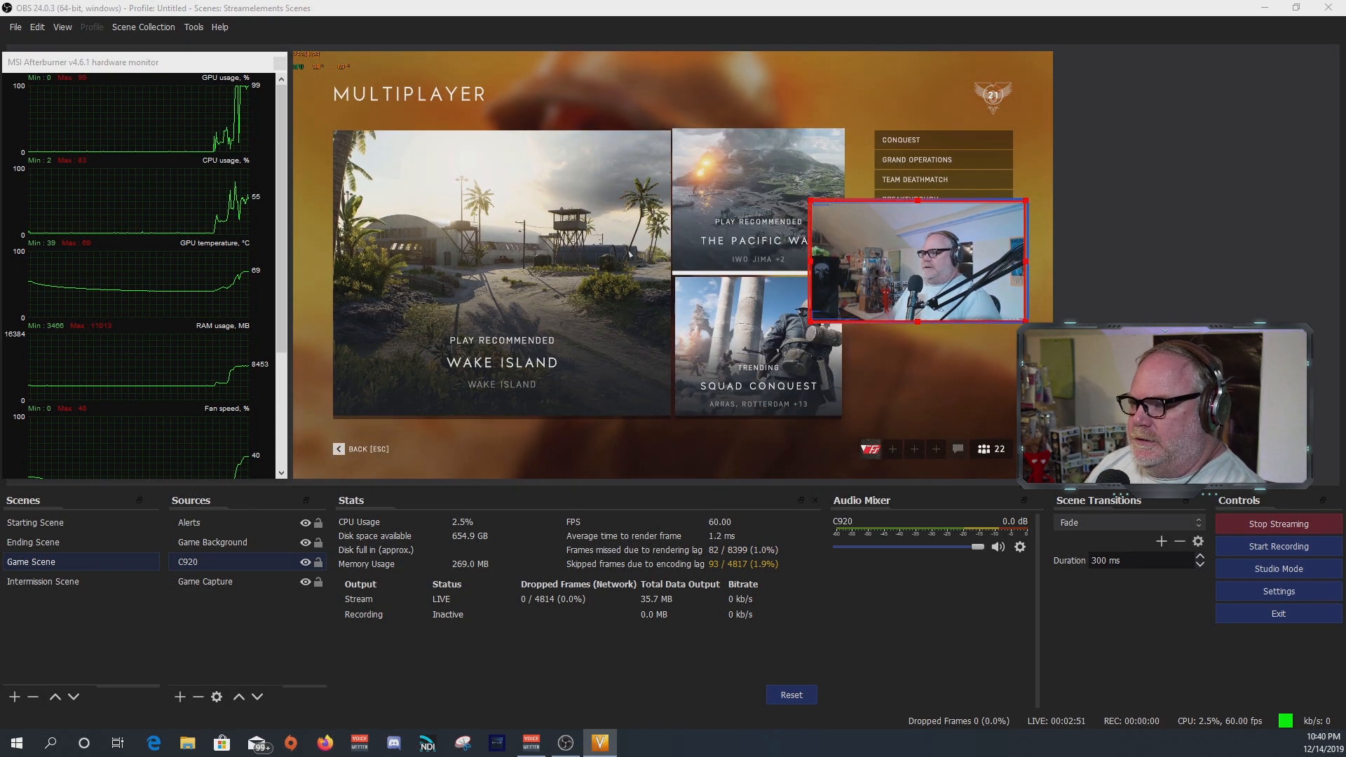
pyautogui.click(582, 264)
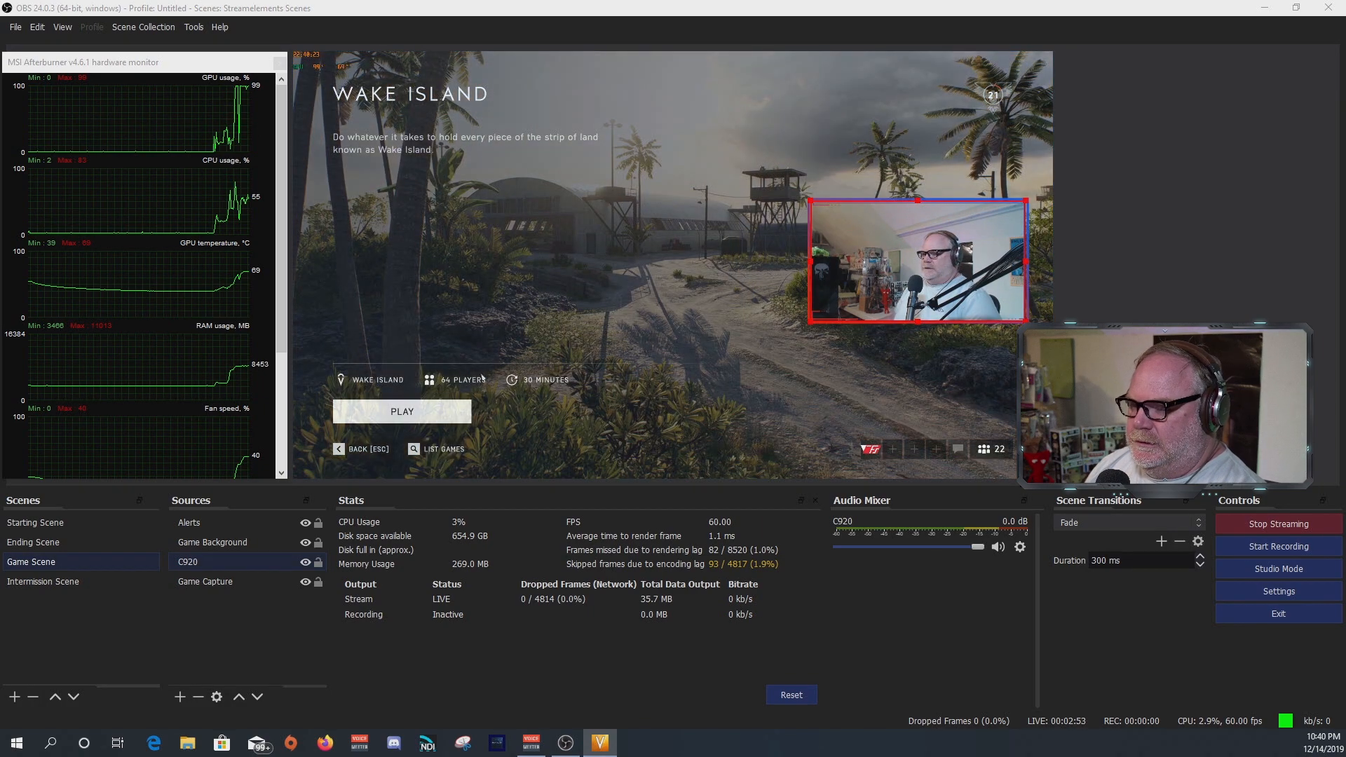